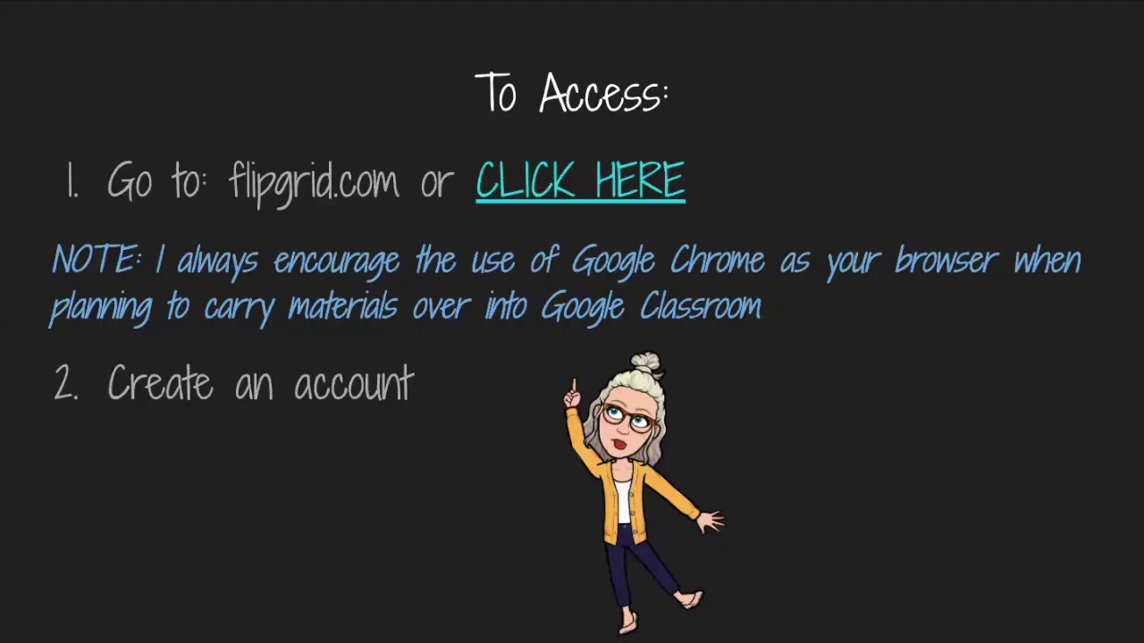
Open flipgrid.com in Chrome from the 'To Access' slide's CLICK HERE link.
left_click(623, 180)
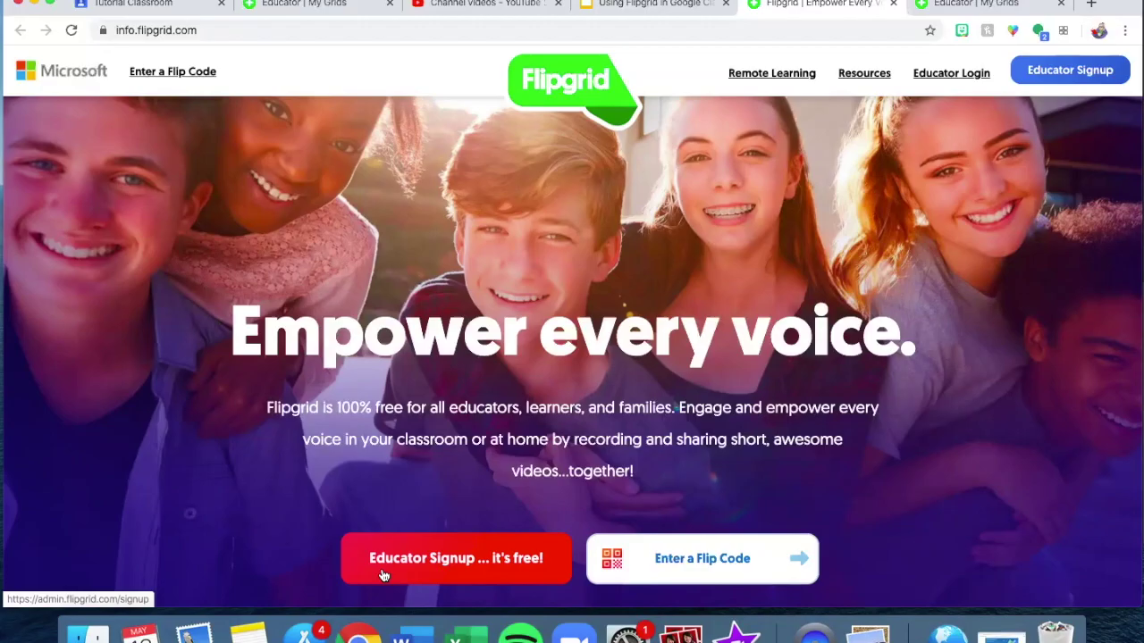
Start the Educator Signup on the Flipgrid homepage.
left_click(382, 576)
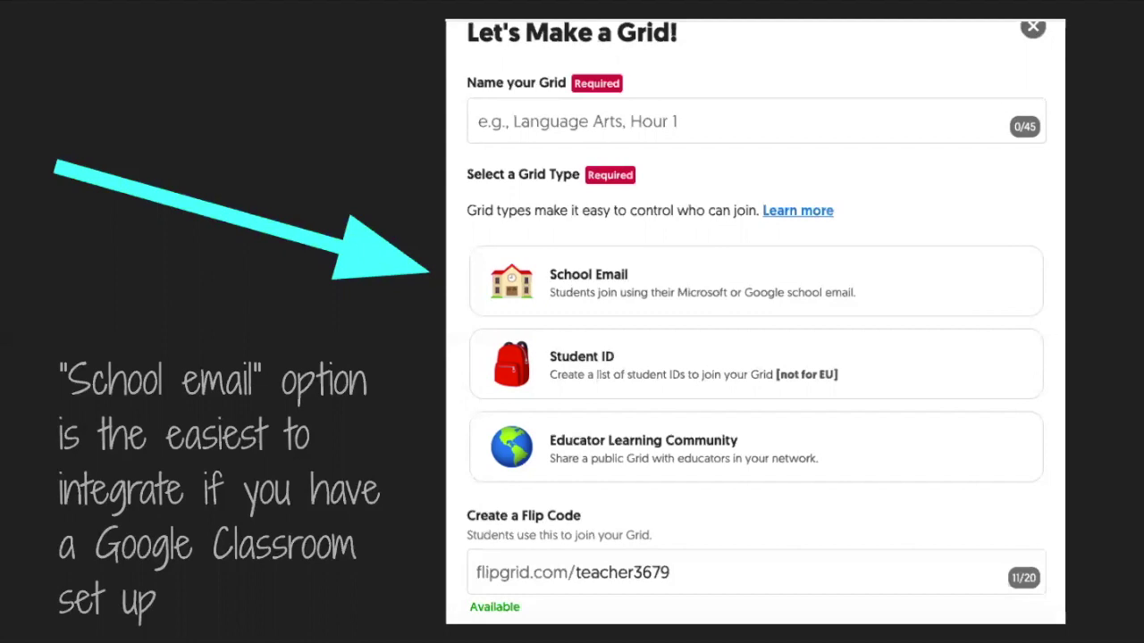
Advance the presentation to the slide about the Flip Code.
left_click(628, 529)
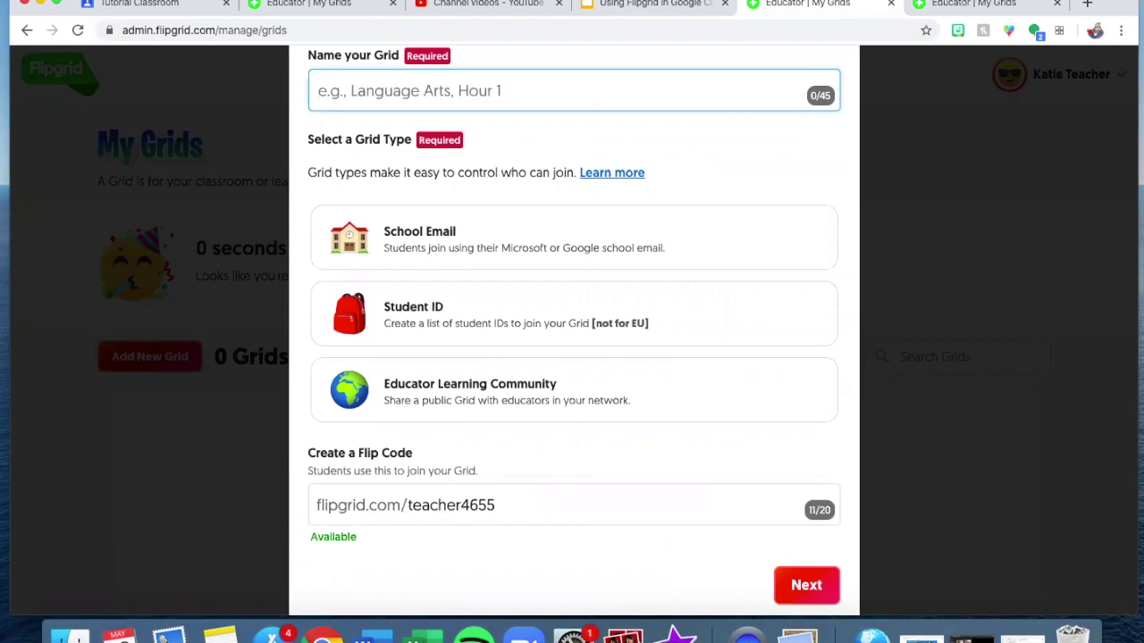
Name the grid 'Read Aloud at Home', pick the School Email grid type, and continue.
type("Read Aloud at h")
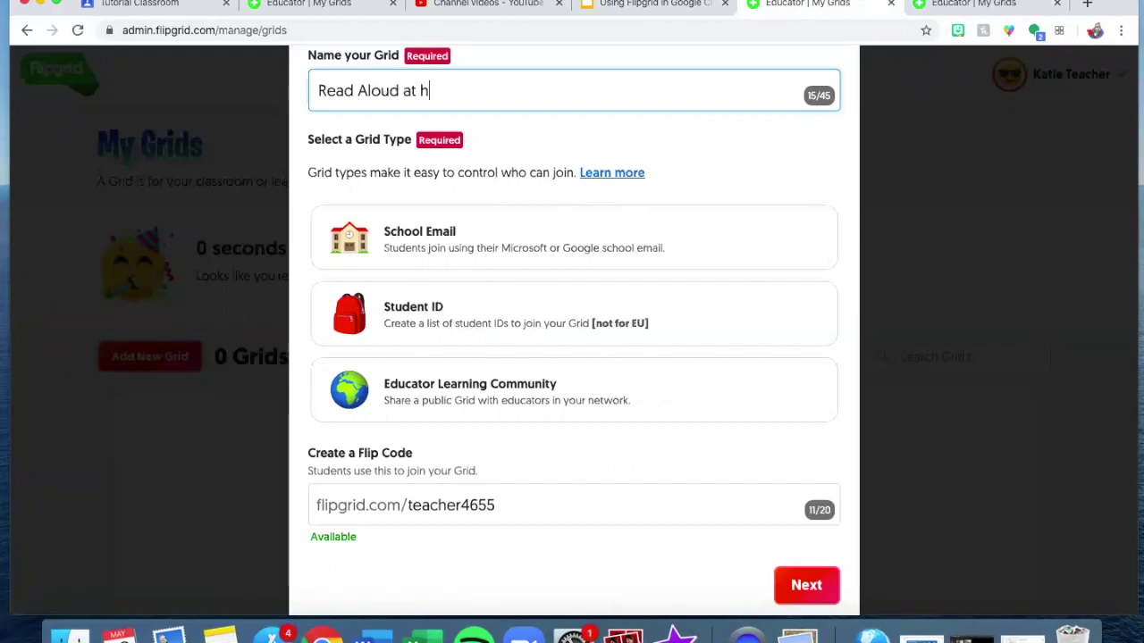
key("BackSpace")
type("Home")
left_click(751, 234)
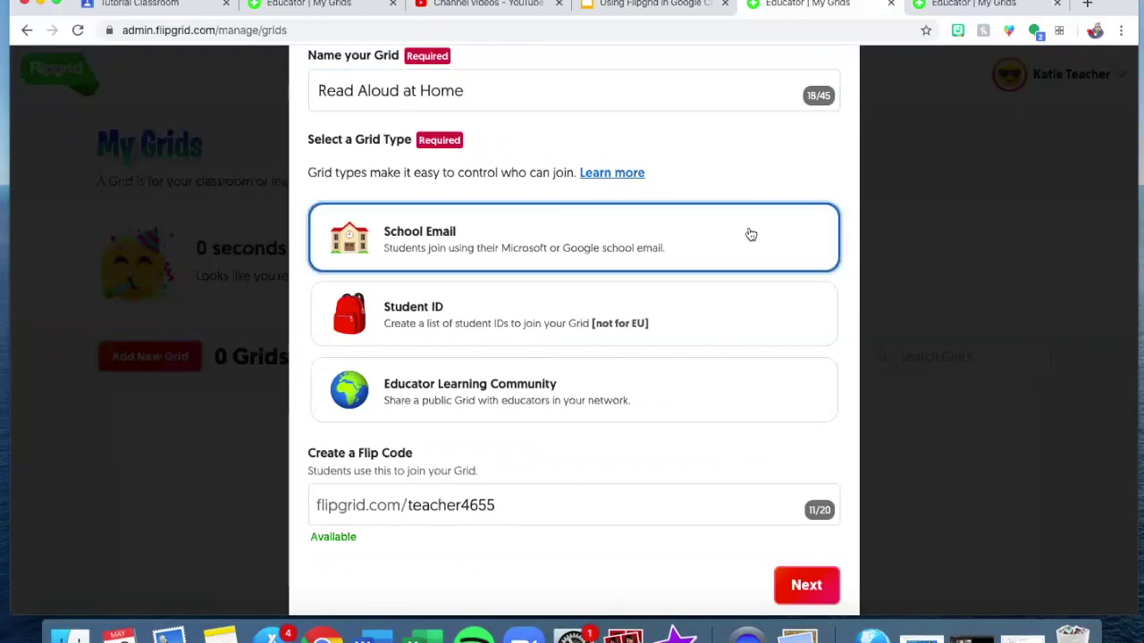
scroll(751, 234, "down", 2)
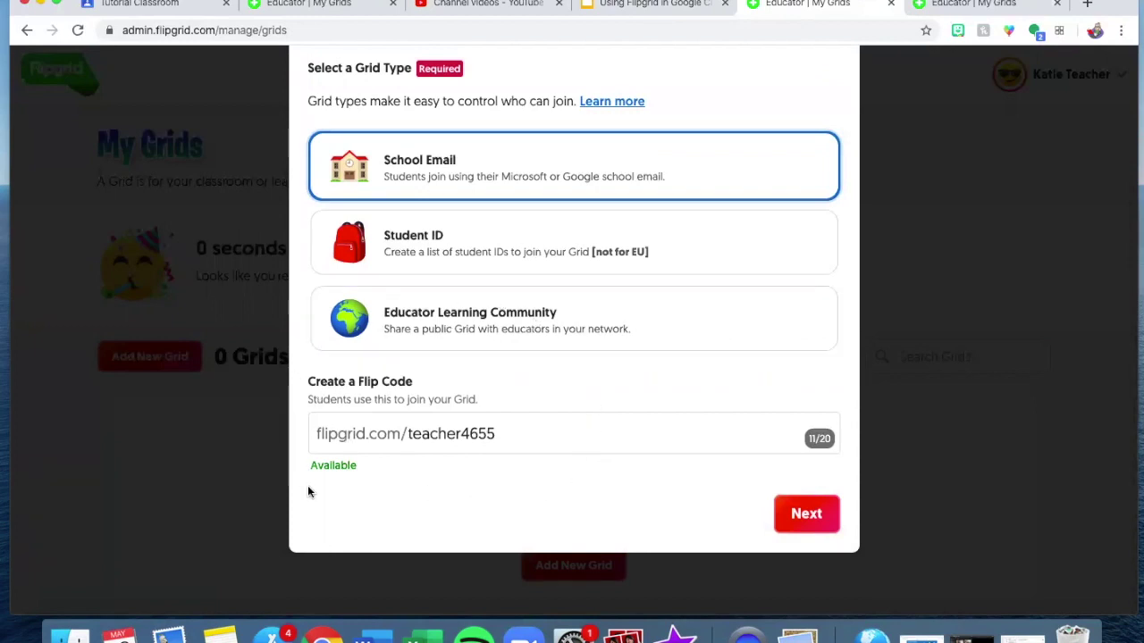
scroll(562, 451, "up", 1)
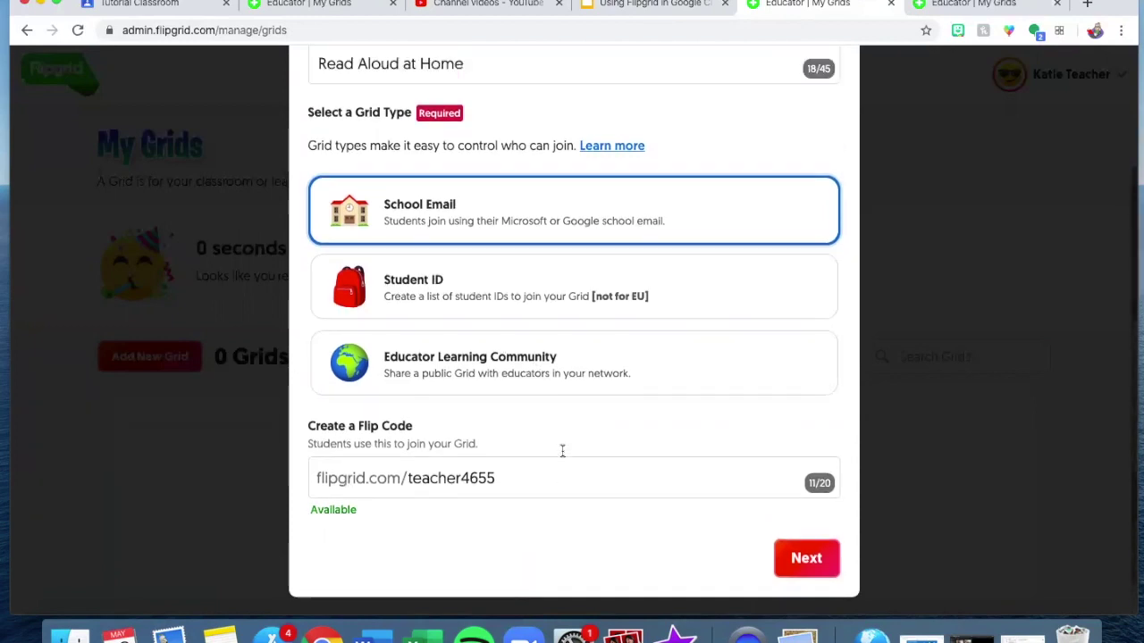
scroll(802, 510, "down", 1)
left_click(807, 533)
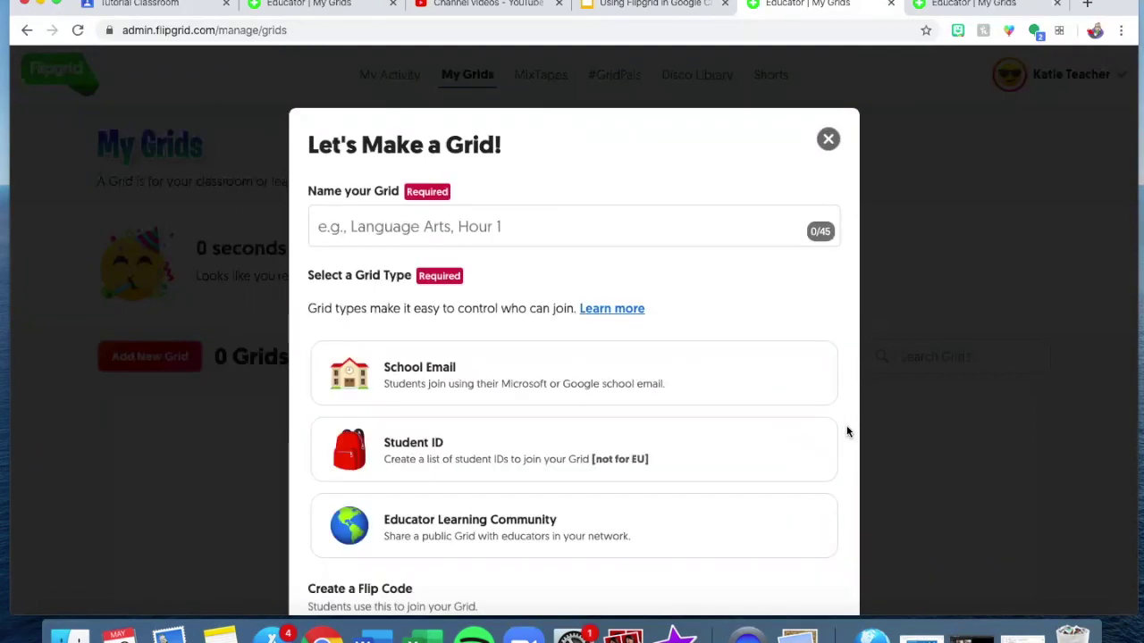
Re-enter the grid name 'Read Aloud at Home', select School Email, and proceed to domains.
scroll(847, 432, "down", 2)
left_click(657, 139)
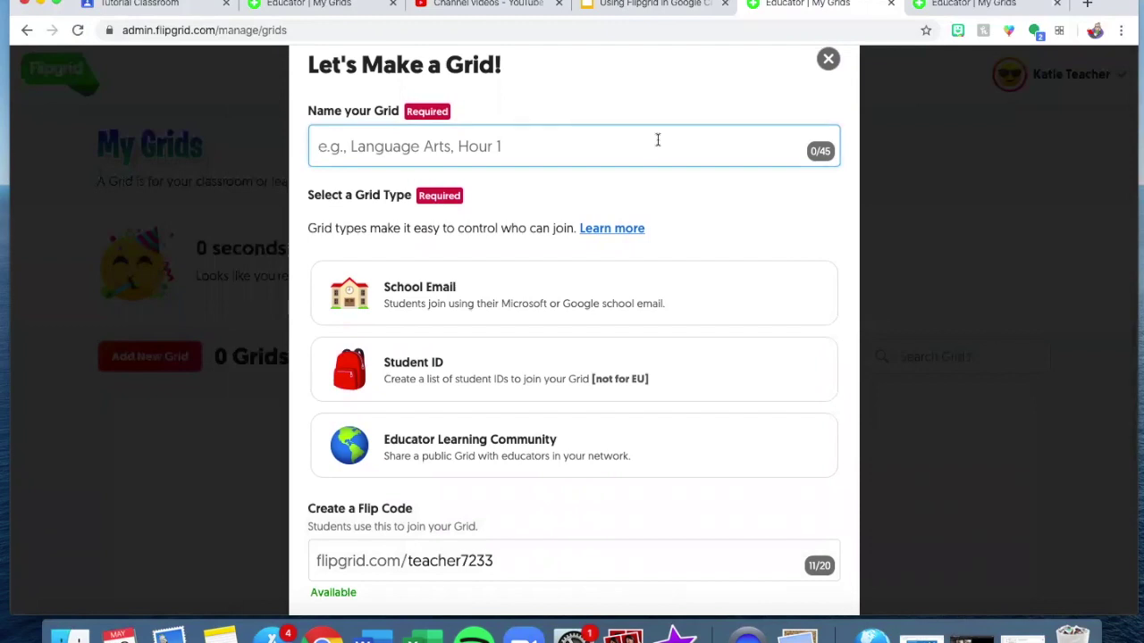
type("Read Aloud at Home")
scroll(574, 331, "down", 1)
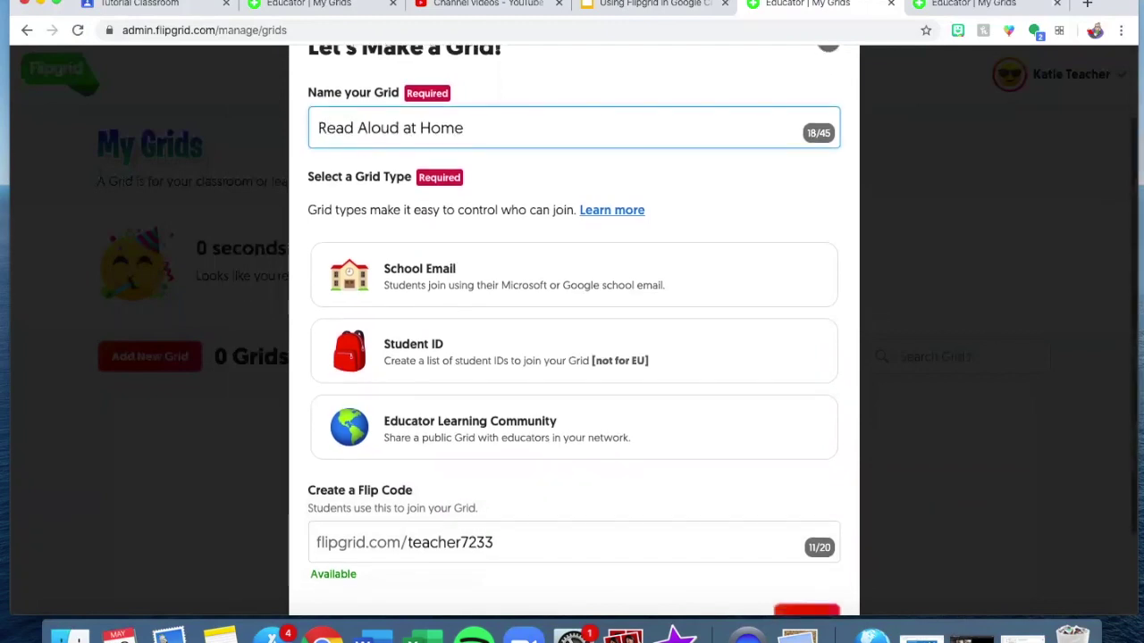
left_click(616, 260)
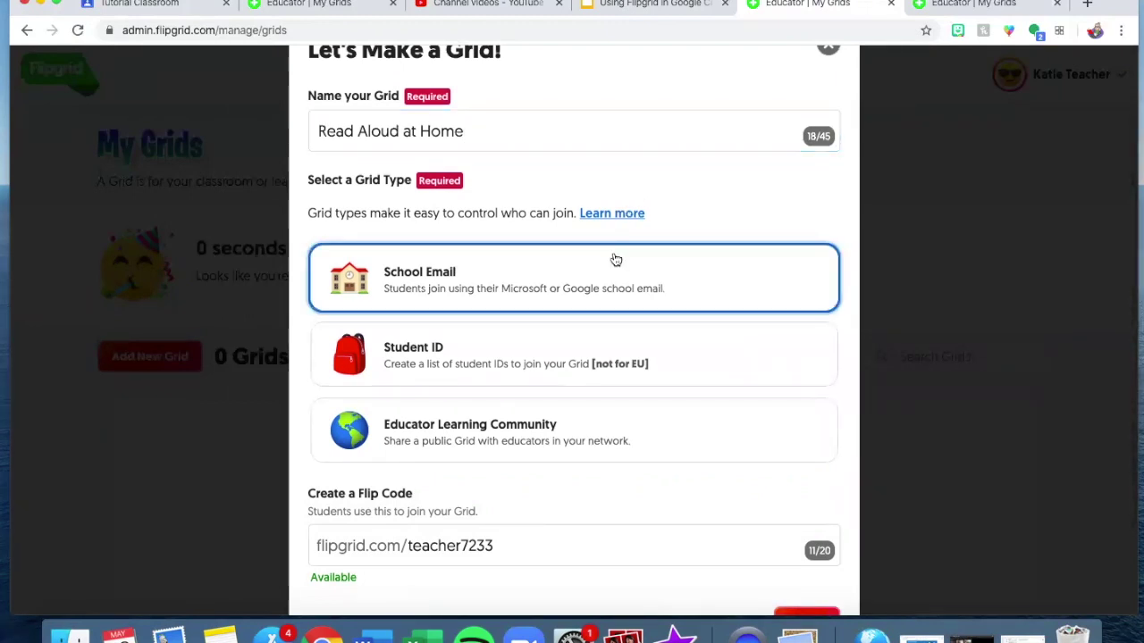
scroll(616, 260, "down", 3)
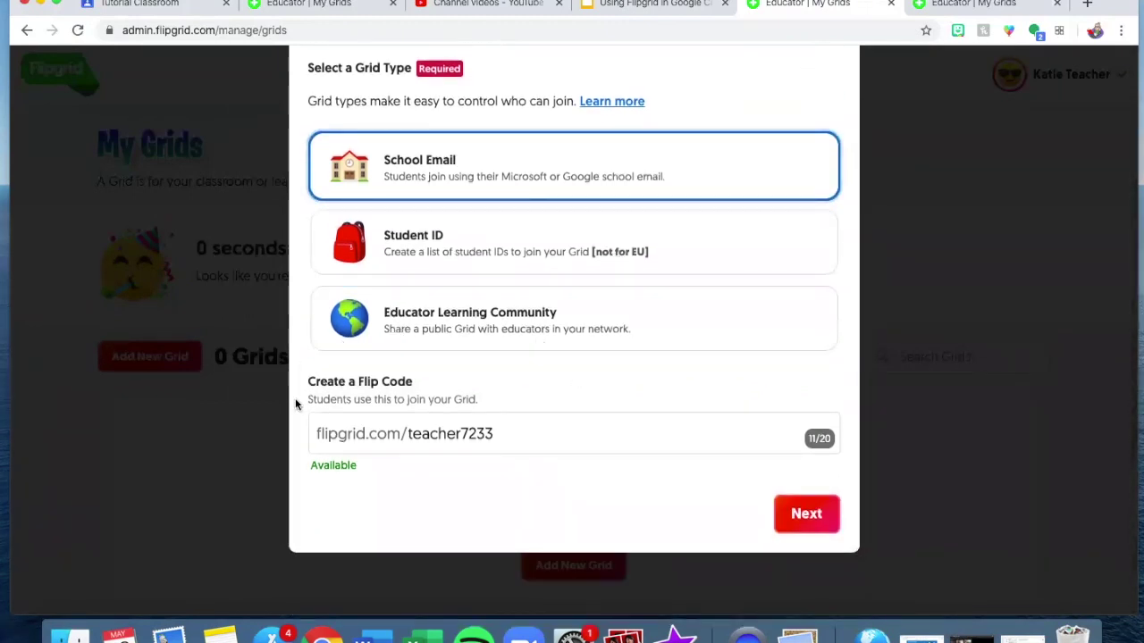
left_click(817, 506)
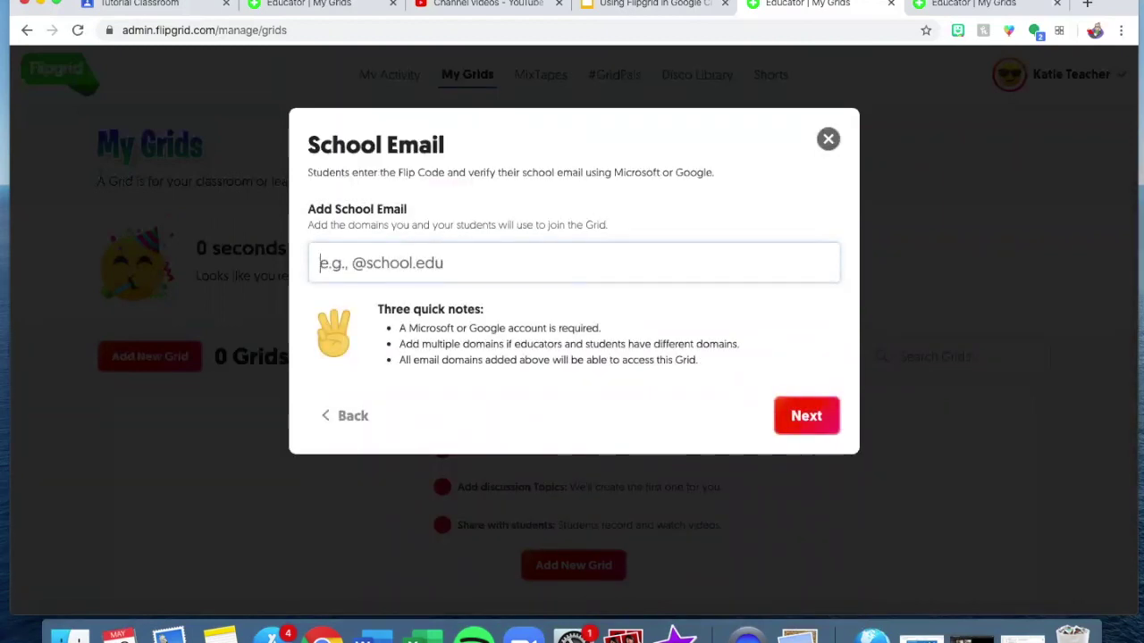
type("@gmail.com")
key("Return")
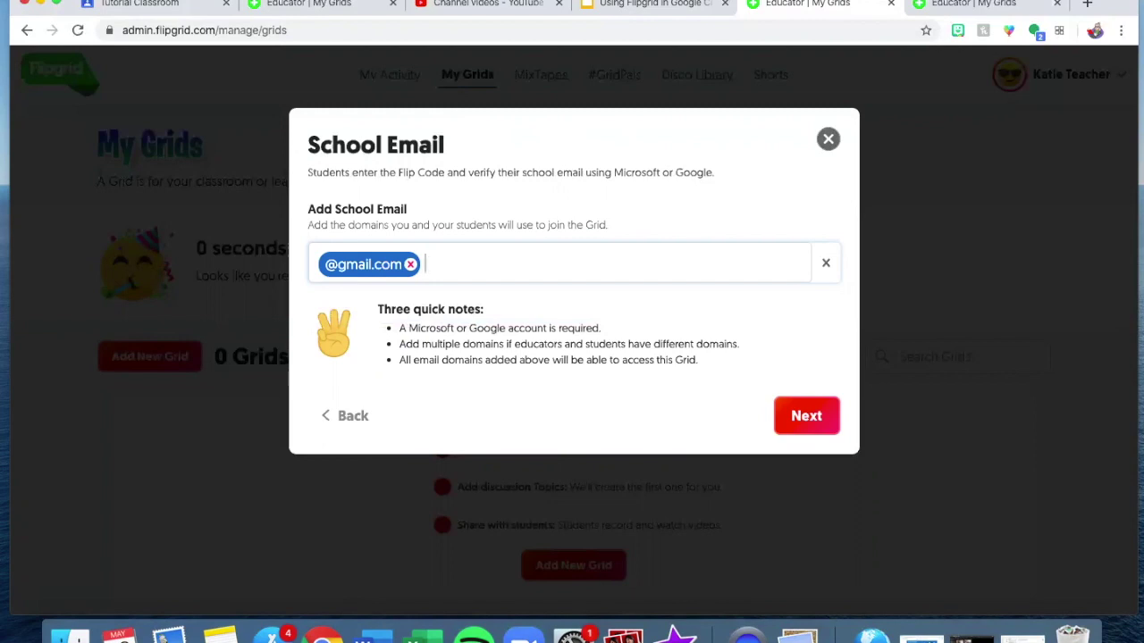
type("@fcps.edu")
key("Return")
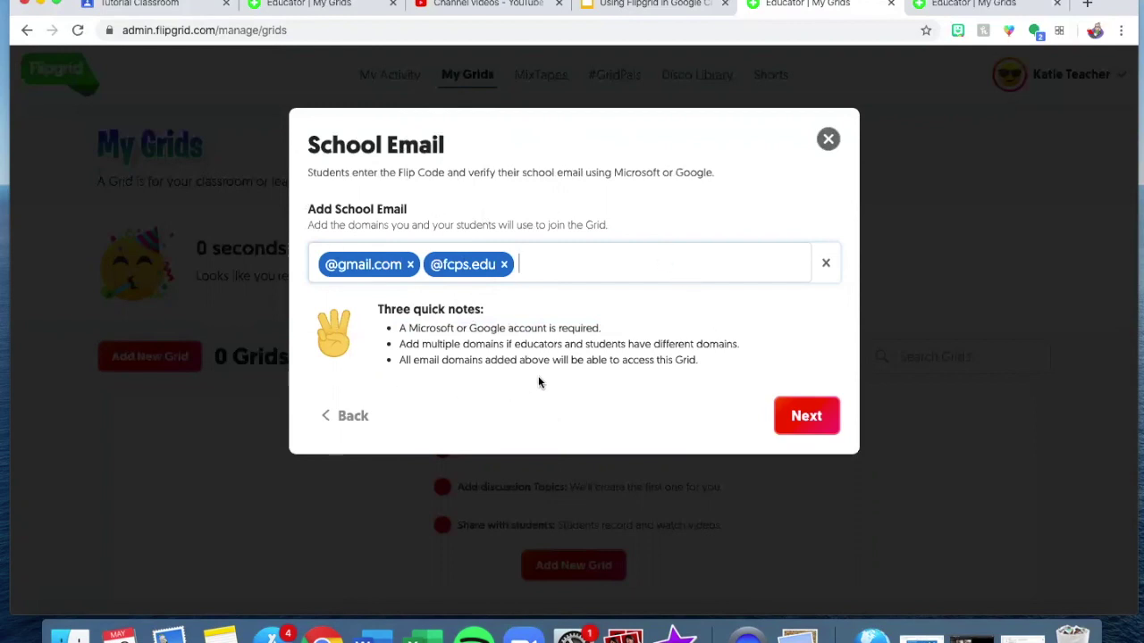
left_click(790, 432)
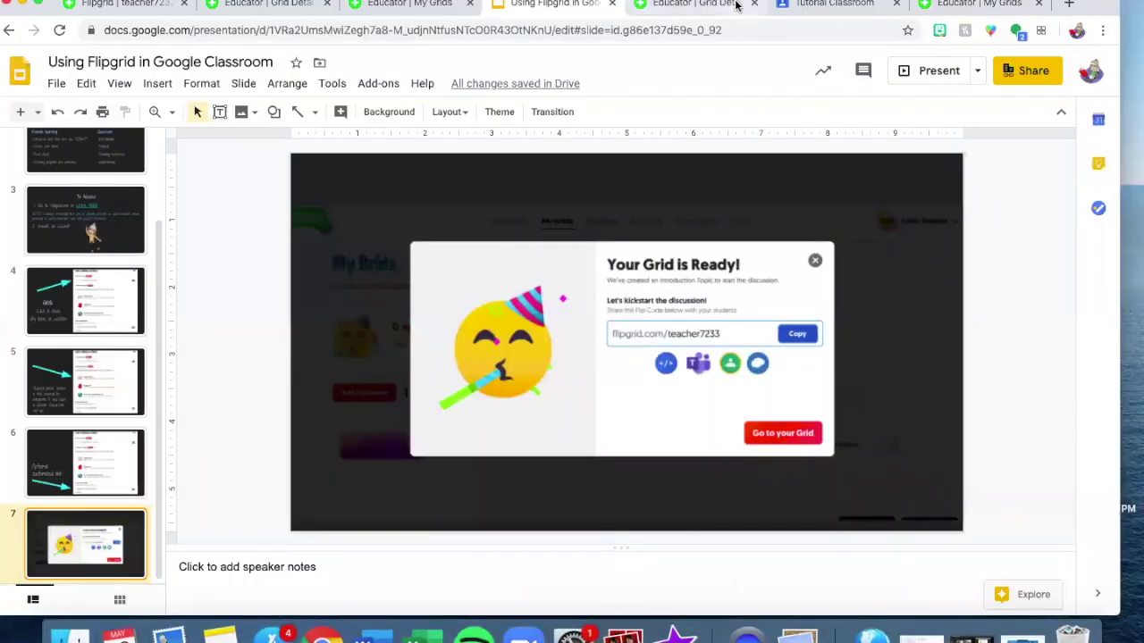
Copy the 'Say Hello on Flipgrid!' topic's share link, checking its QR code along the way.
left_click(734, 4)
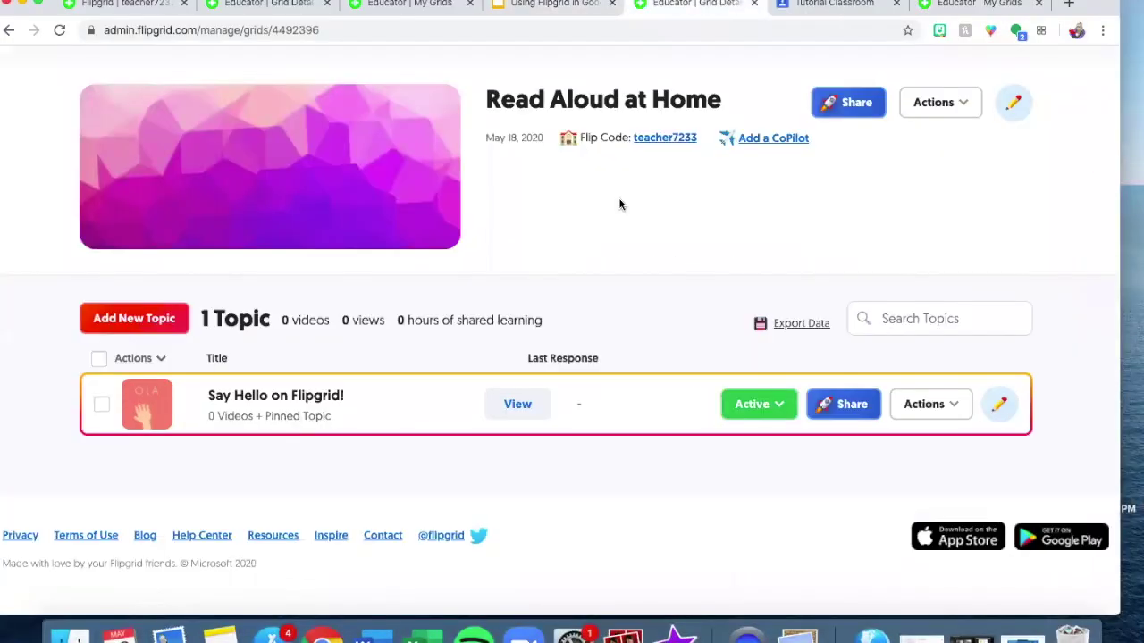
scroll(618, 205, "up", 1)
scroll(619, 205, "down", 1)
left_click(826, 405)
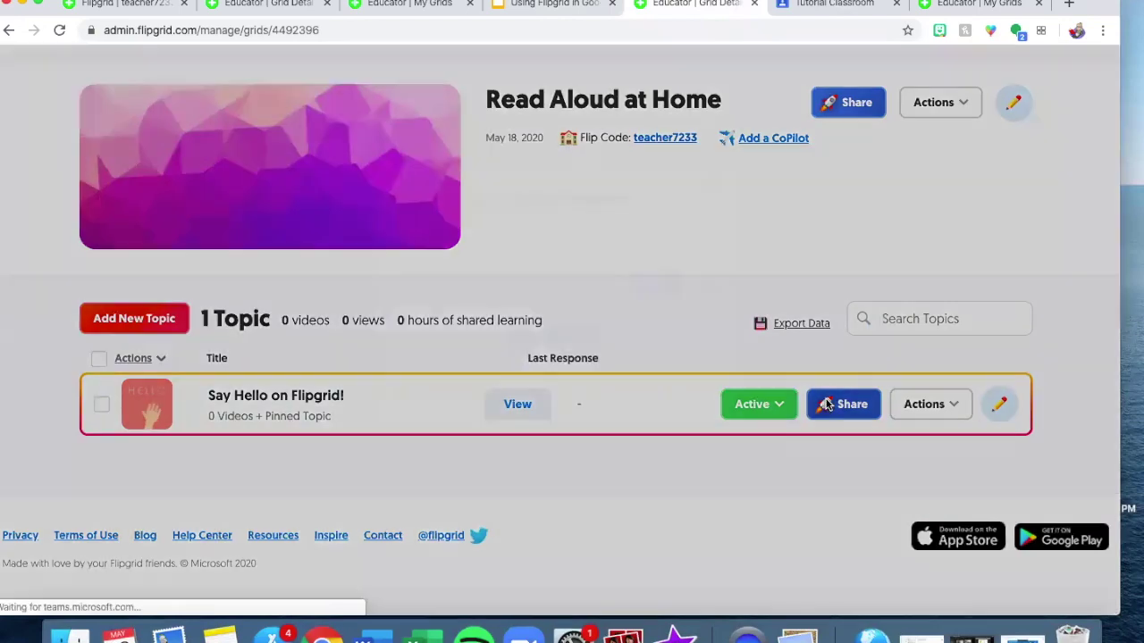
left_click(685, 284)
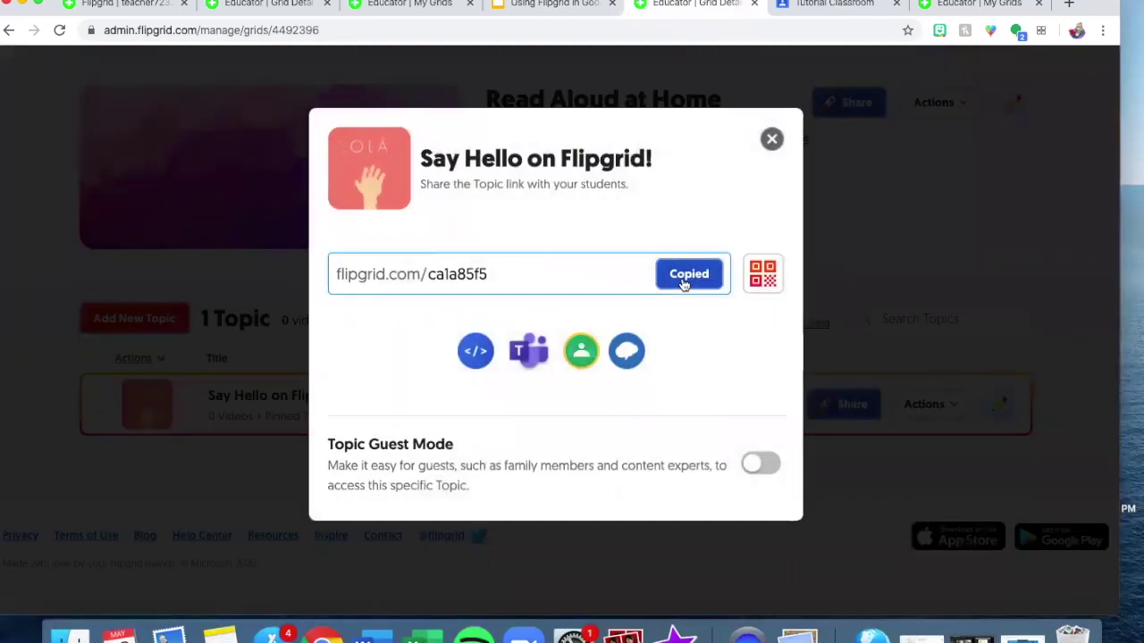
left_click(768, 274)
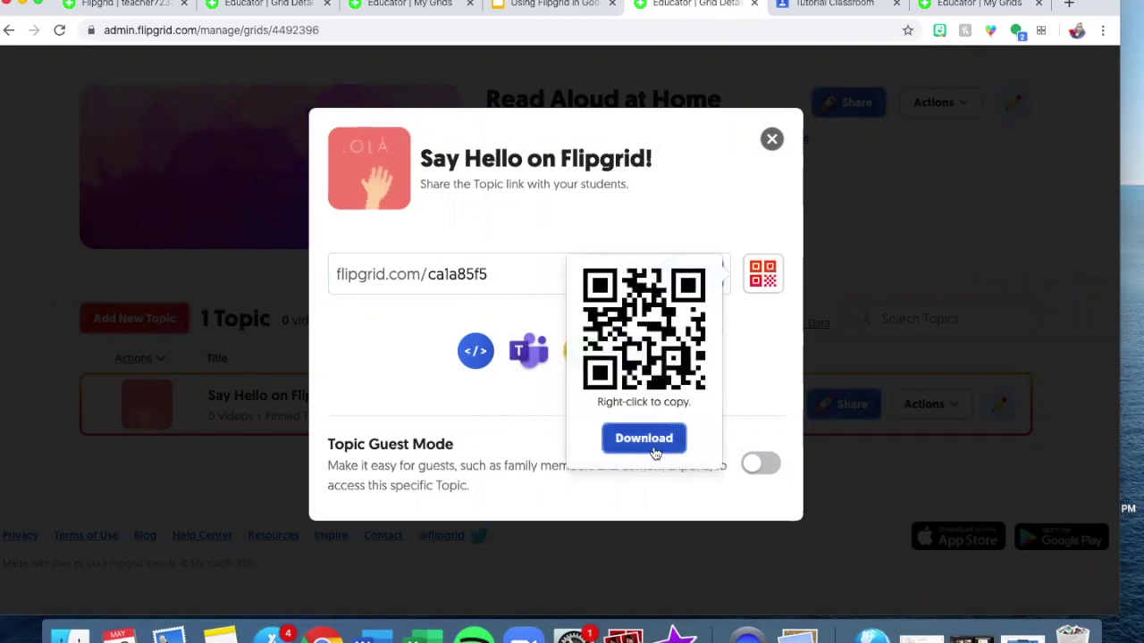
left_click(775, 334)
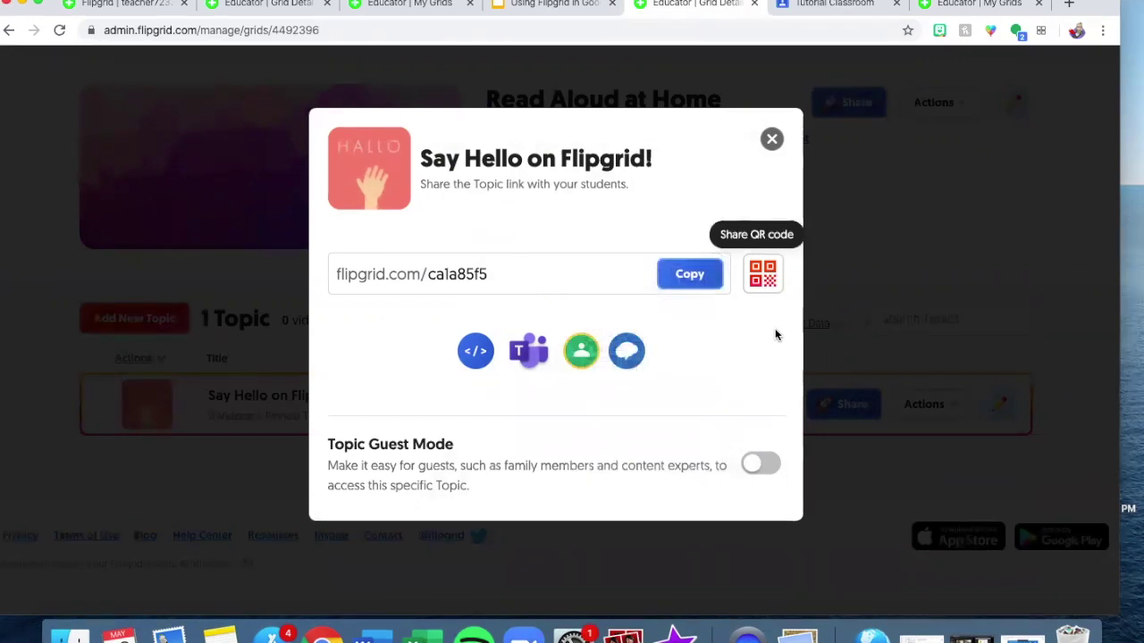
left_click(689, 277)
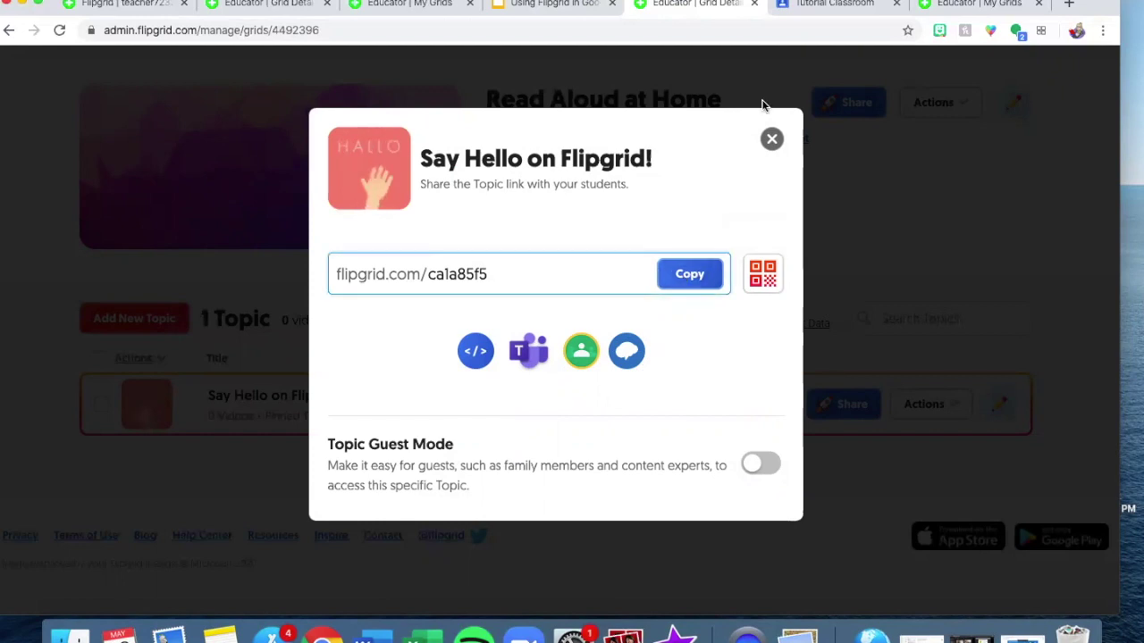
left_click(830, 4)
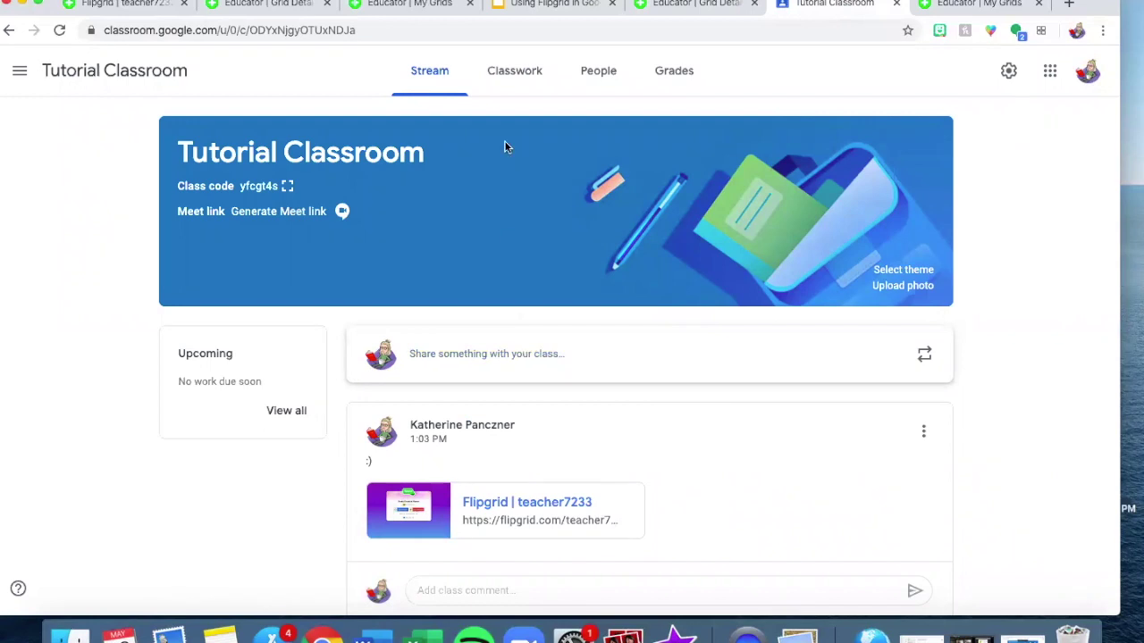
Start a Classroom post with the copied Flipgrid topic link attached.
left_click(457, 365)
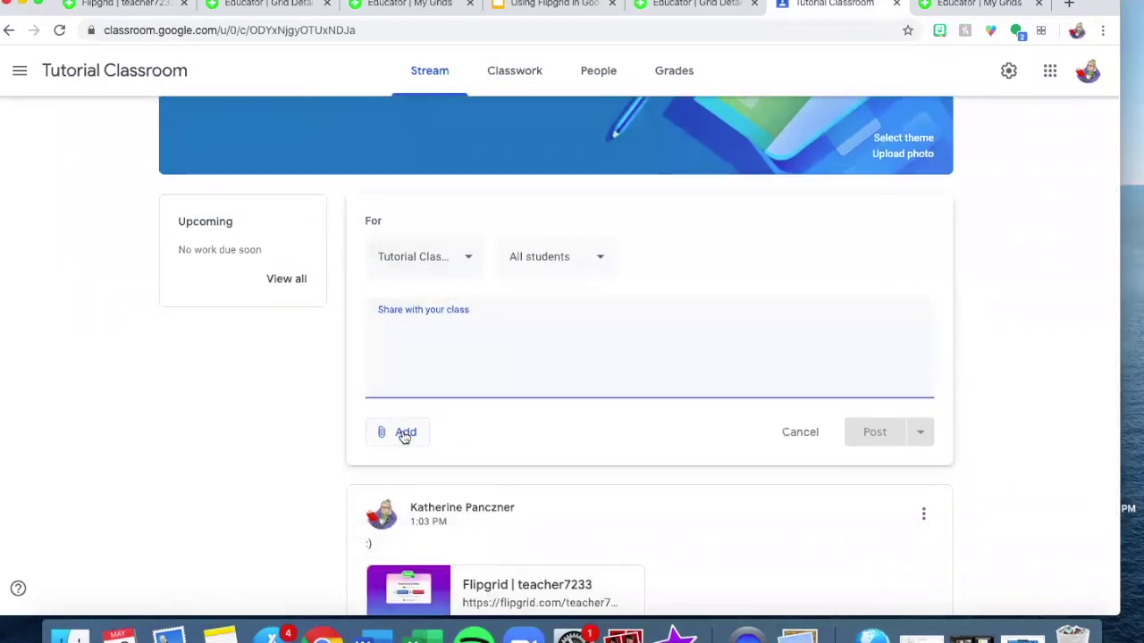
left_click(404, 433)
left_click(413, 491)
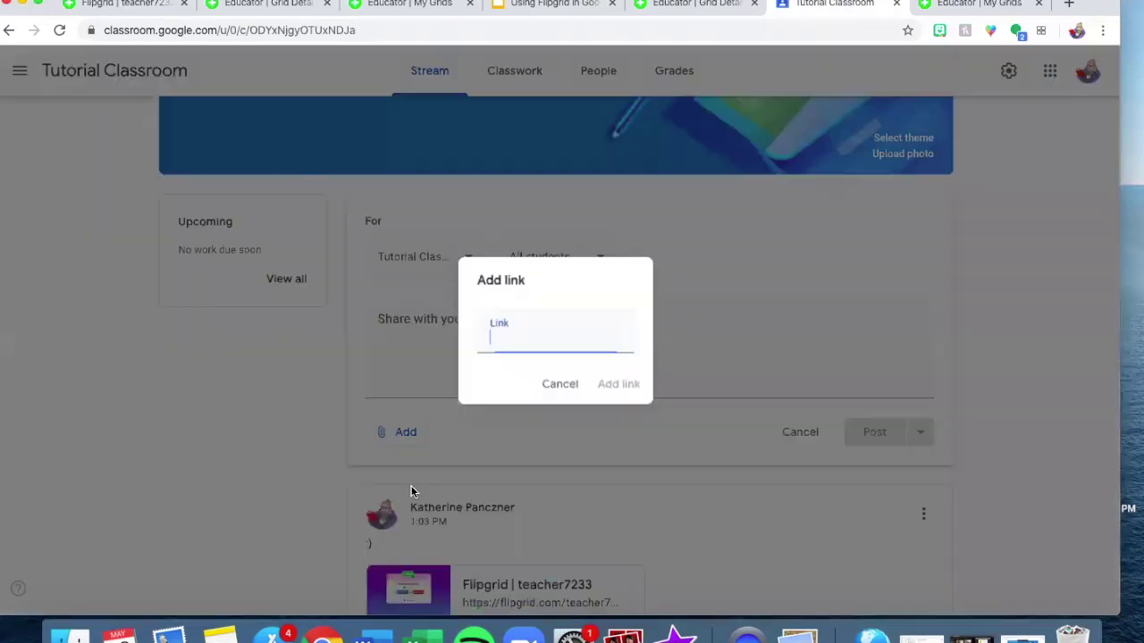
key("super+v")
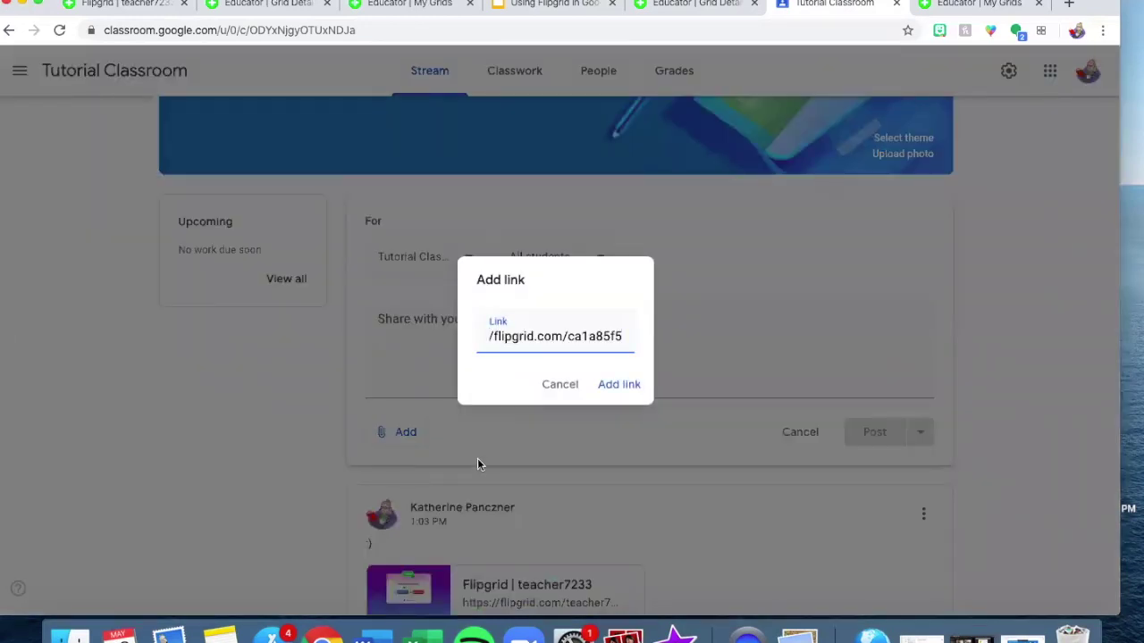
left_click(613, 386)
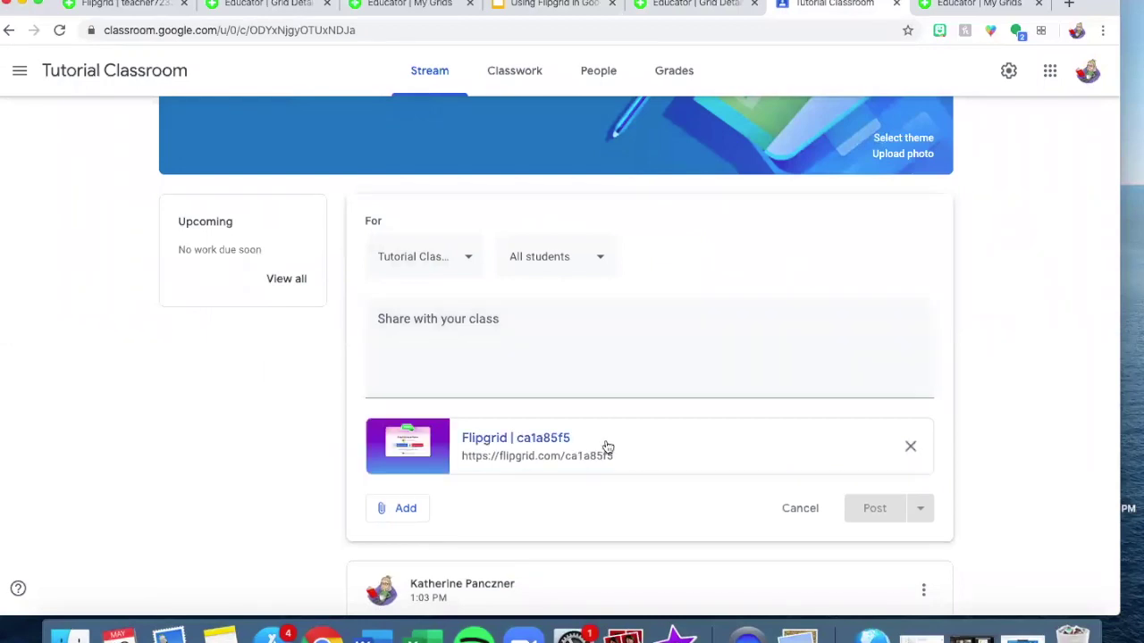
Write the message inviting students to open the link and log in with Google email, then post it.
left_click(547, 320)
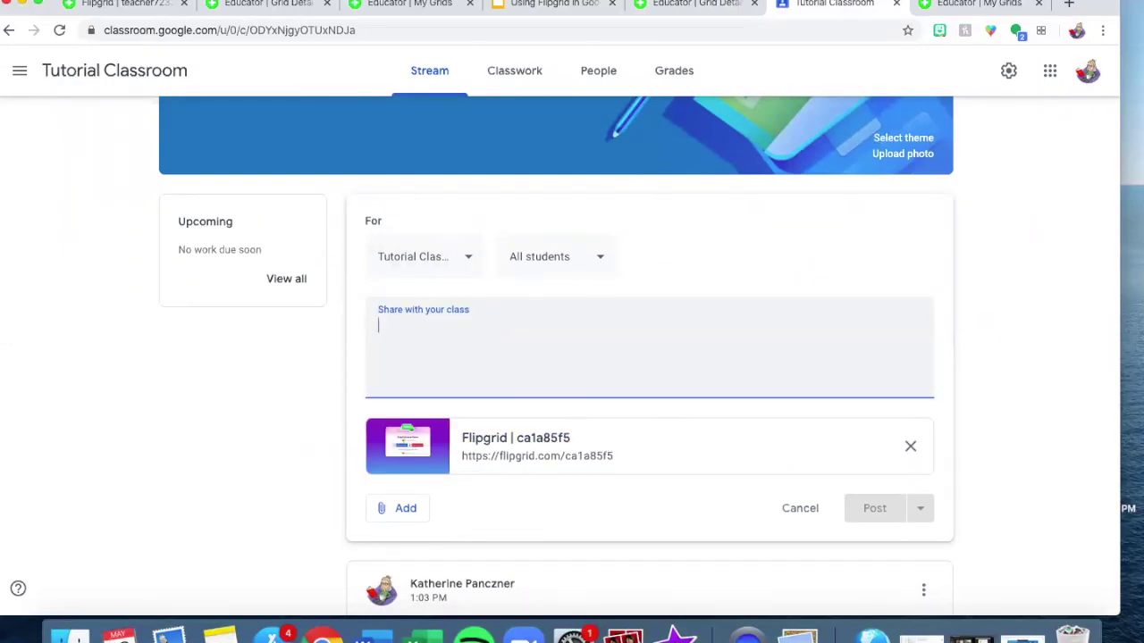
type("This is a fun new tool ffor shar")
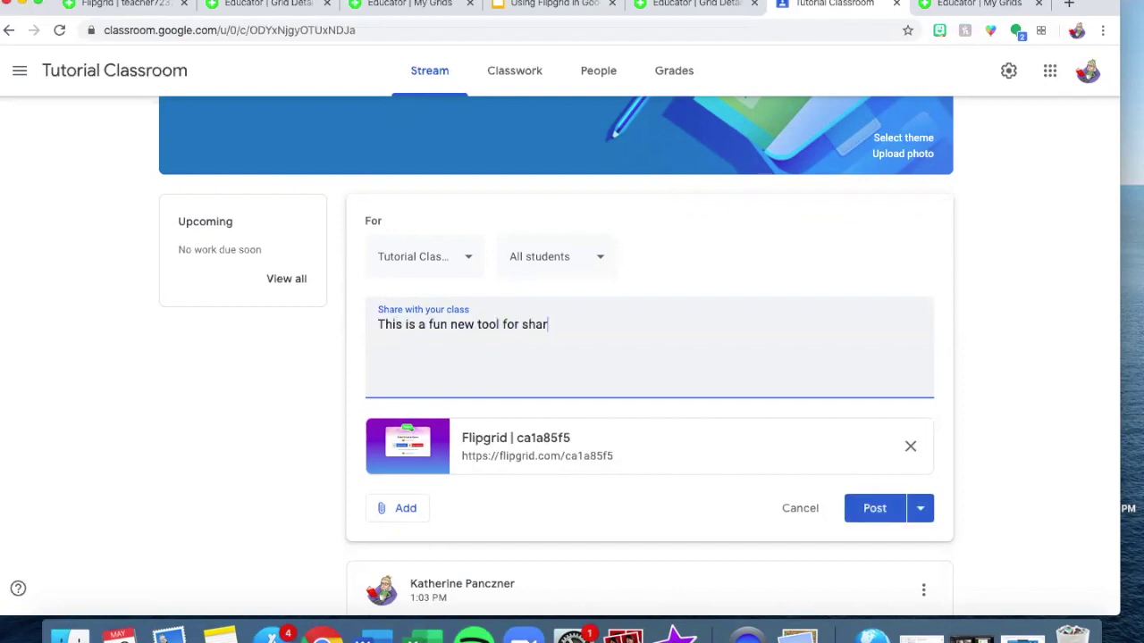
type("ing videos with the cla")
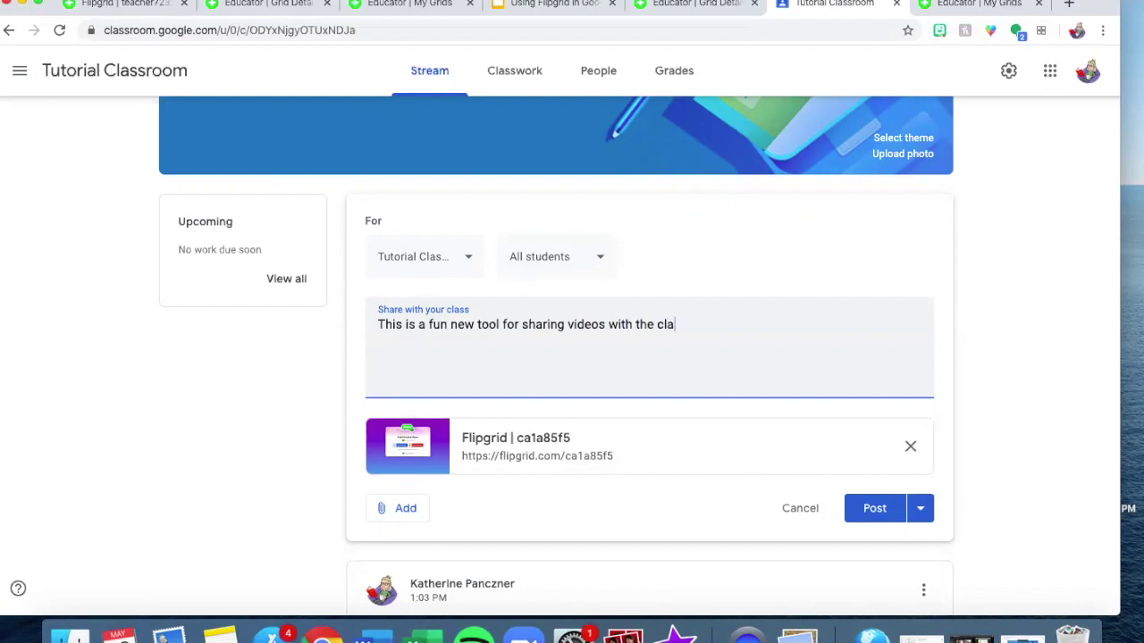
type("ss and your teacher. Please click ")
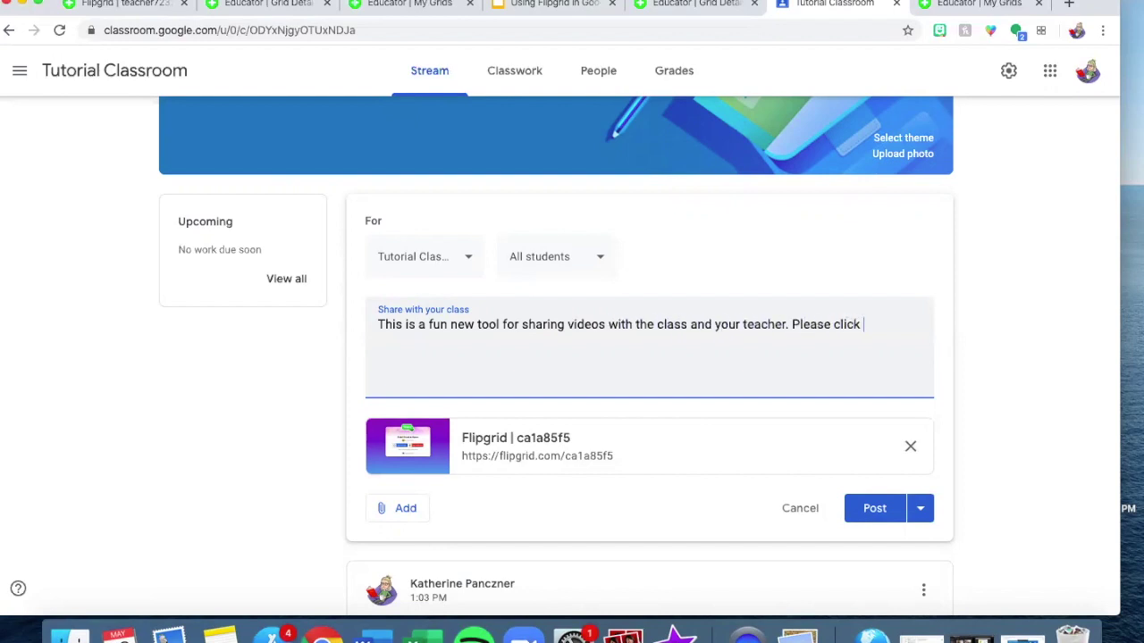
type("on the link and log in ")
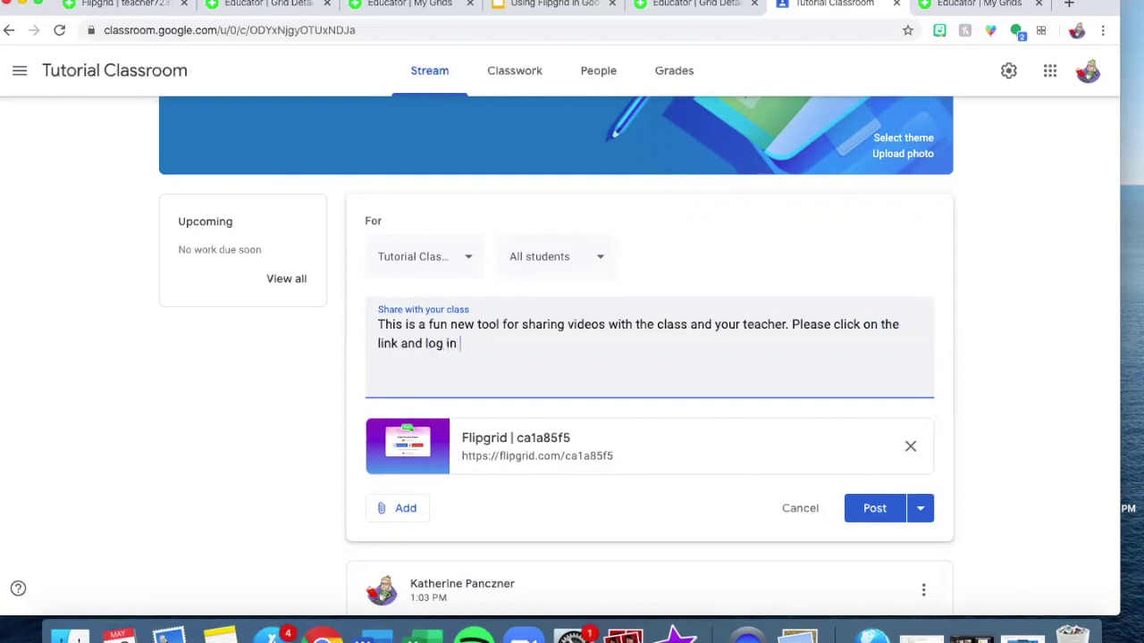
type("with Google emial")
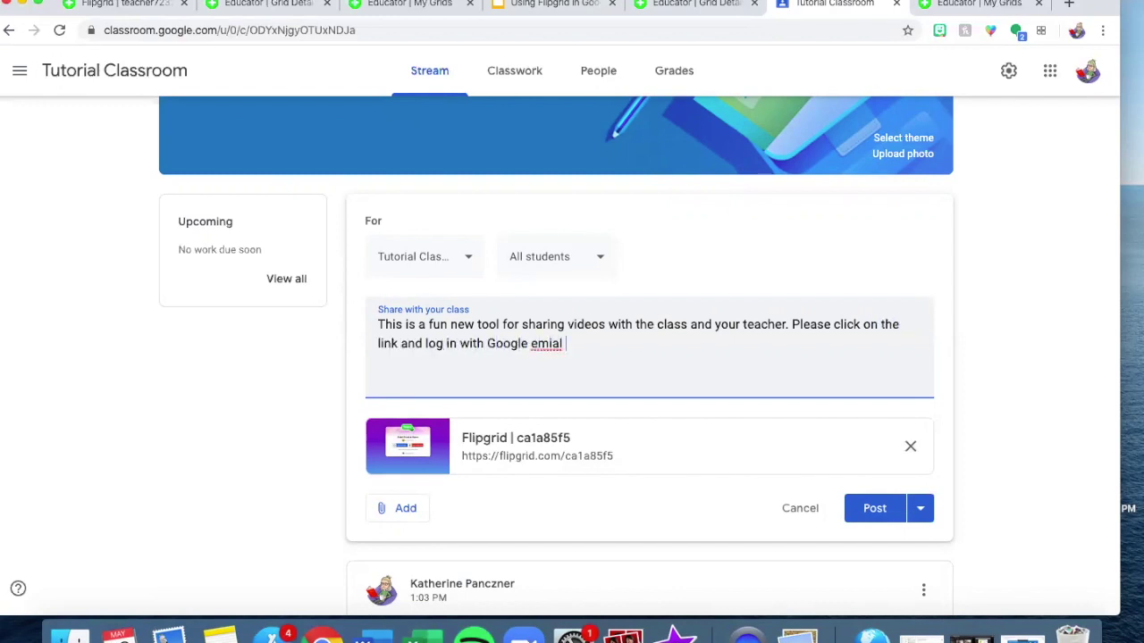
key("BackSpace")
key("BackSpace")
key("BackSpace")
type("ail if needed.")
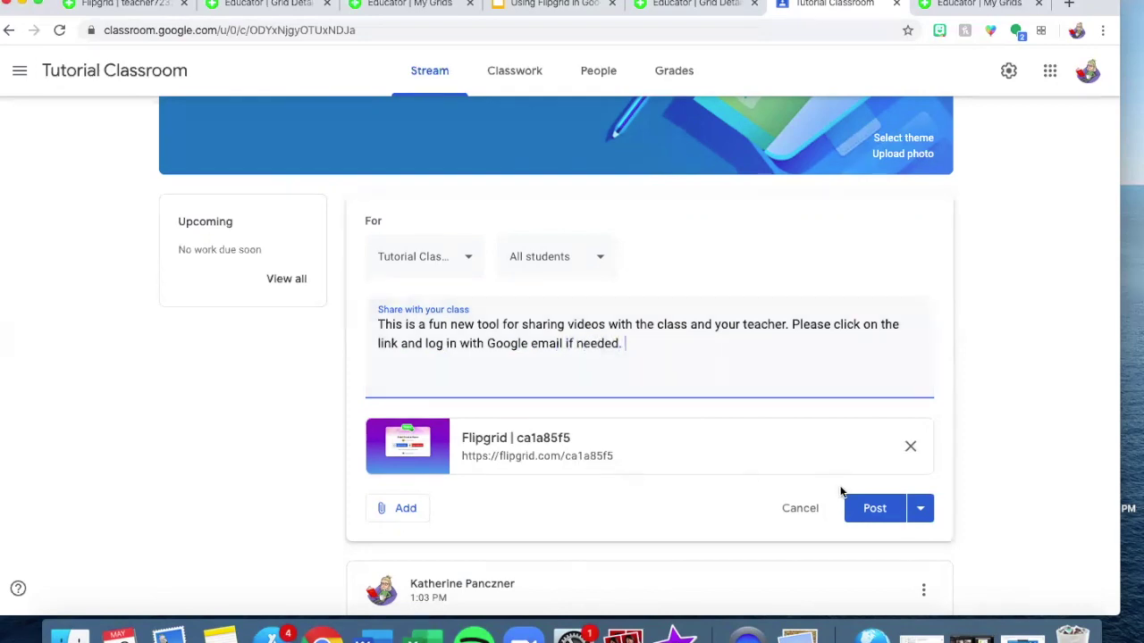
left_click(871, 508)
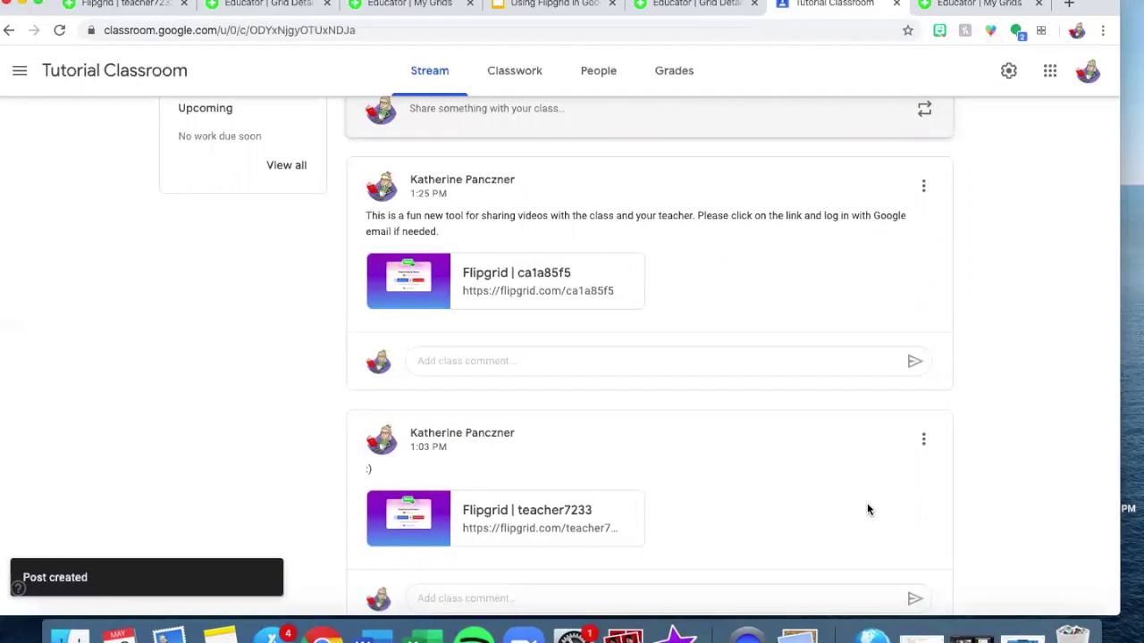
left_click(549, 297)
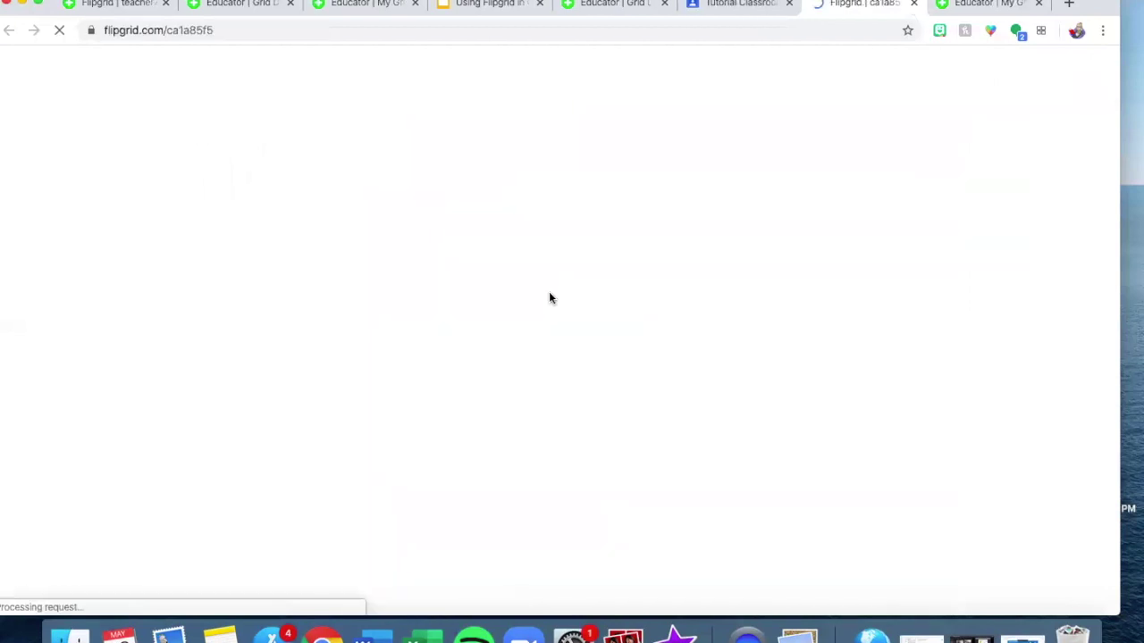
scroll(548, 297, "down", 5)
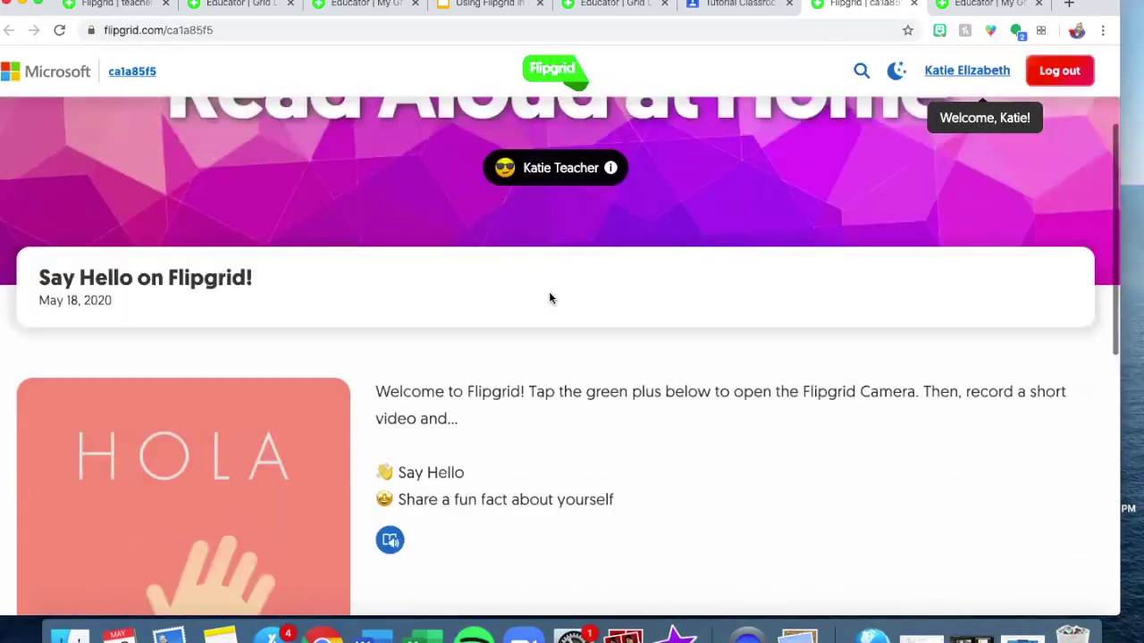
scroll(548, 298, "down", 5)
scroll(548, 295, "up", 4)
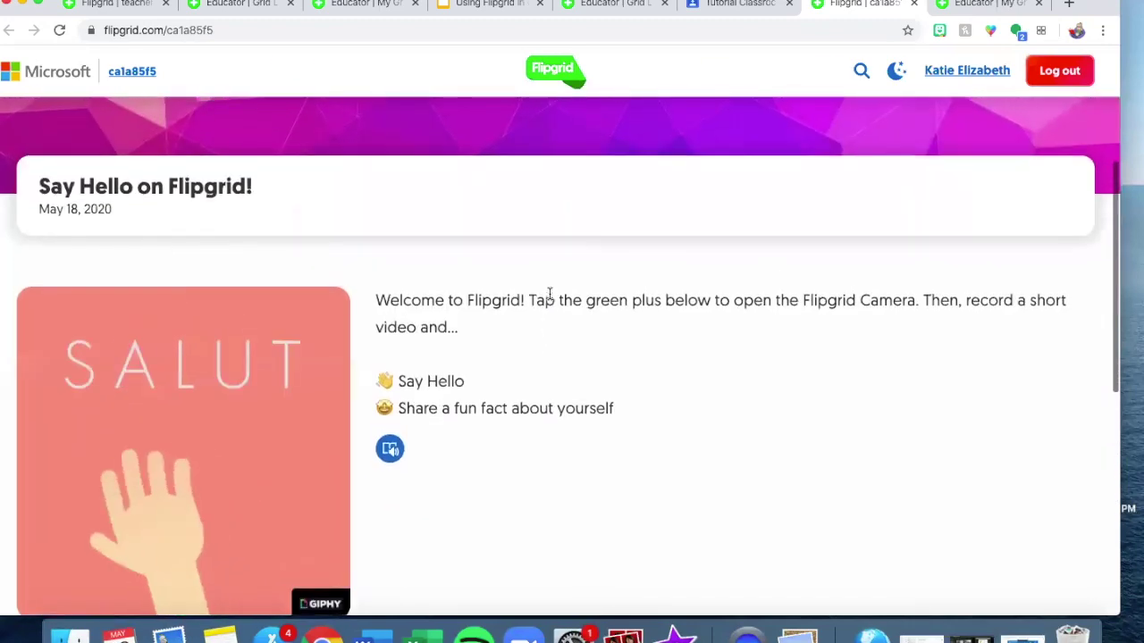
scroll(549, 295, "up", 2)
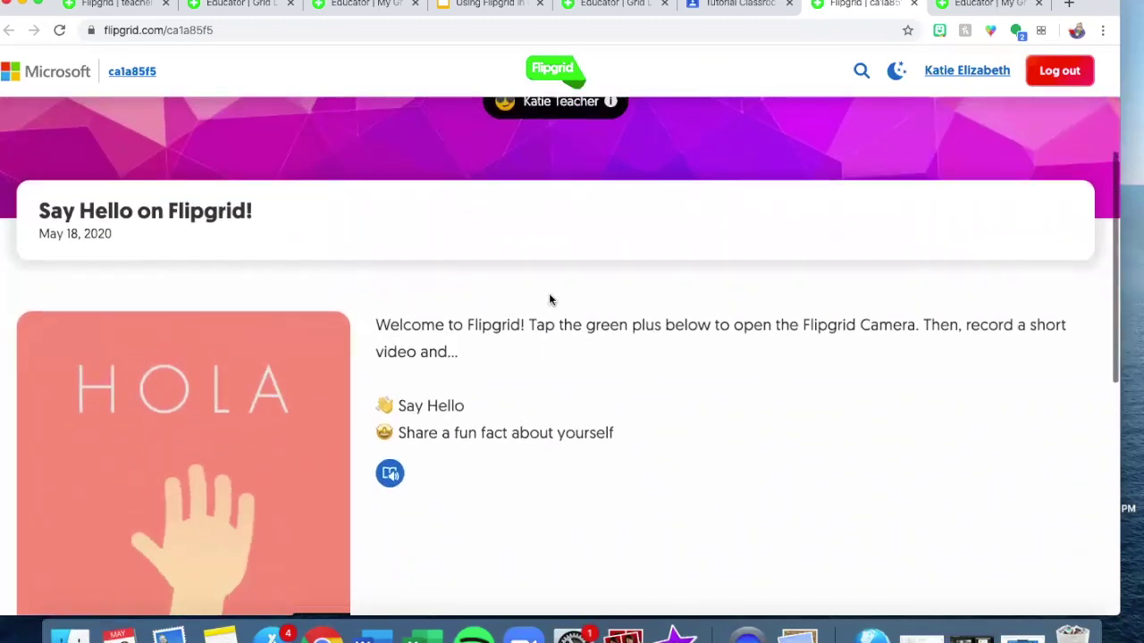
scroll(548, 293, "up", 5)
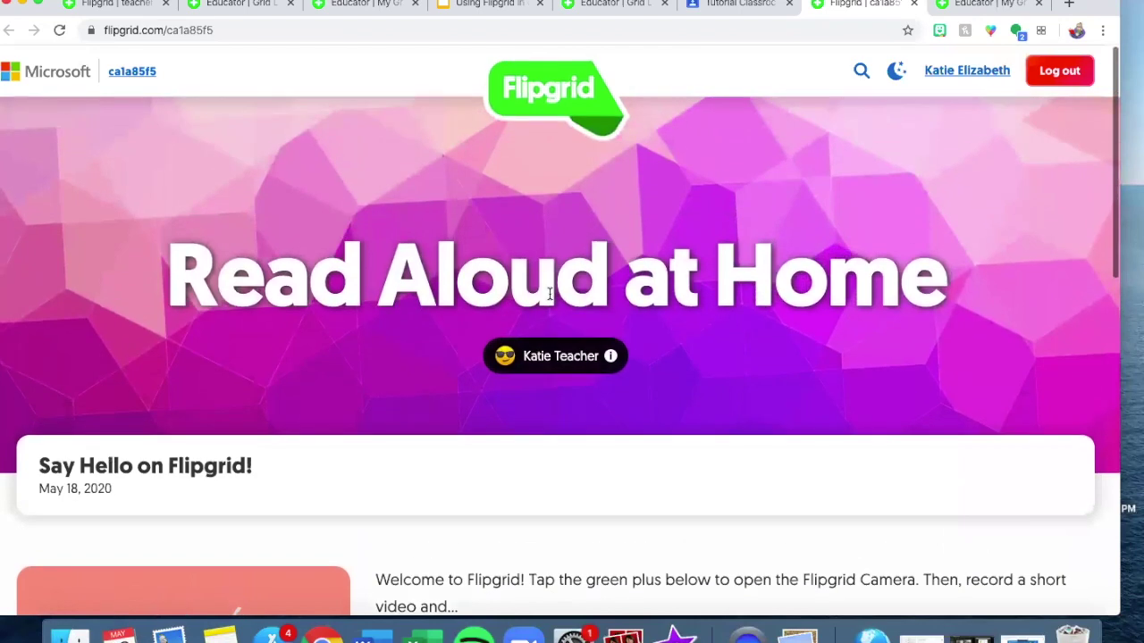
scroll(549, 294, "down", 7)
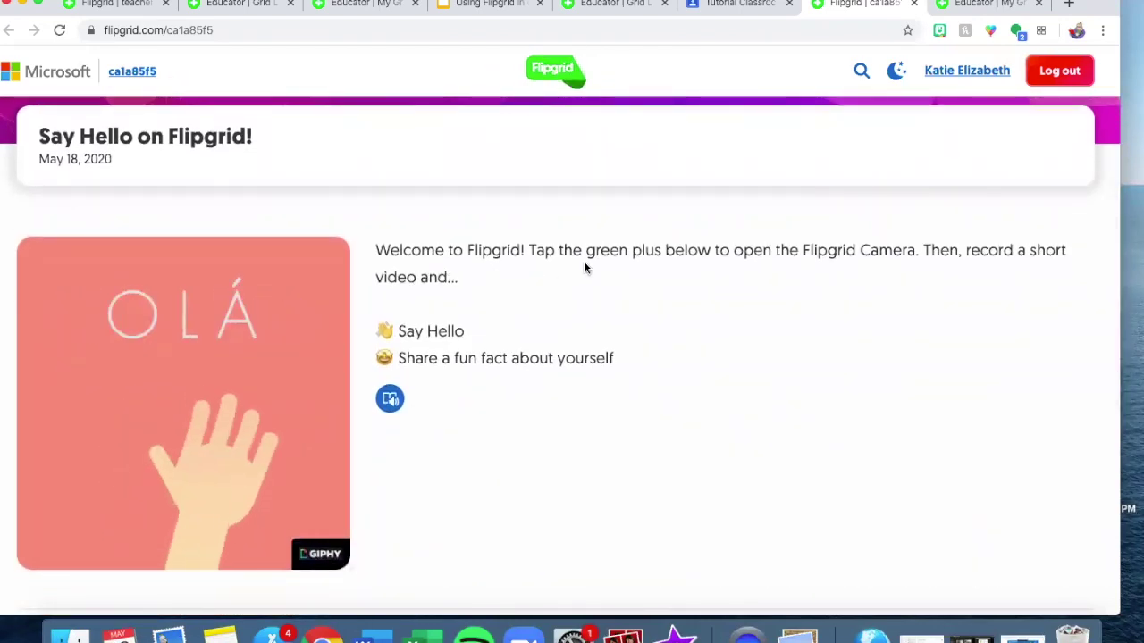
scroll(585, 267, "down", 1)
scroll(585, 267, "down", 8)
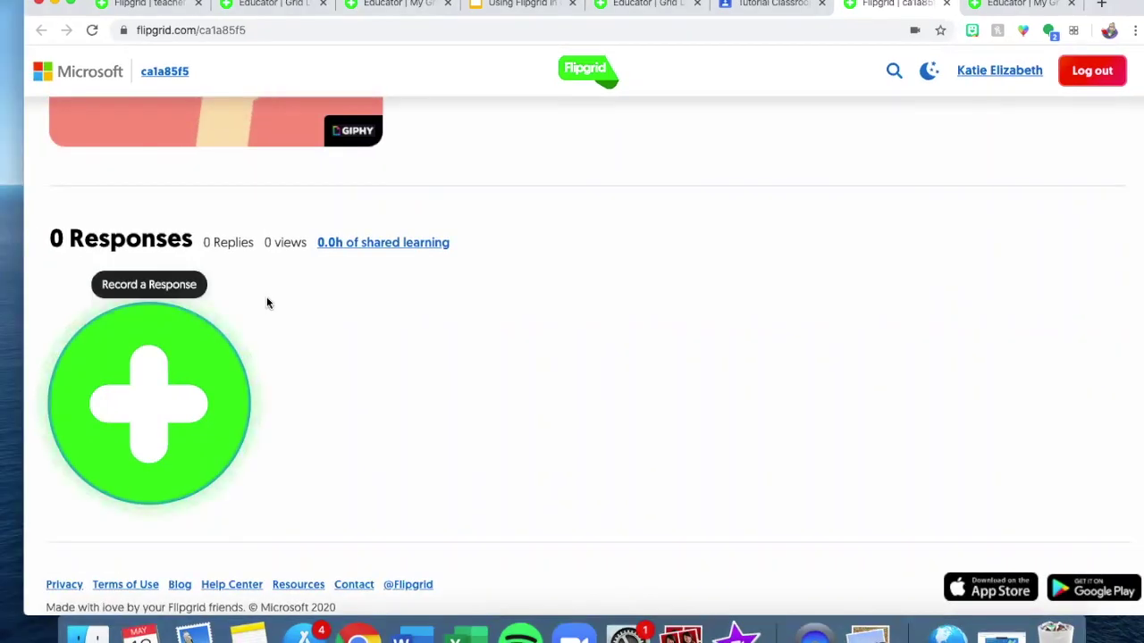
Record a Say Hello response video, pausing and resuming mid-way, then open it for review.
left_click(134, 385)
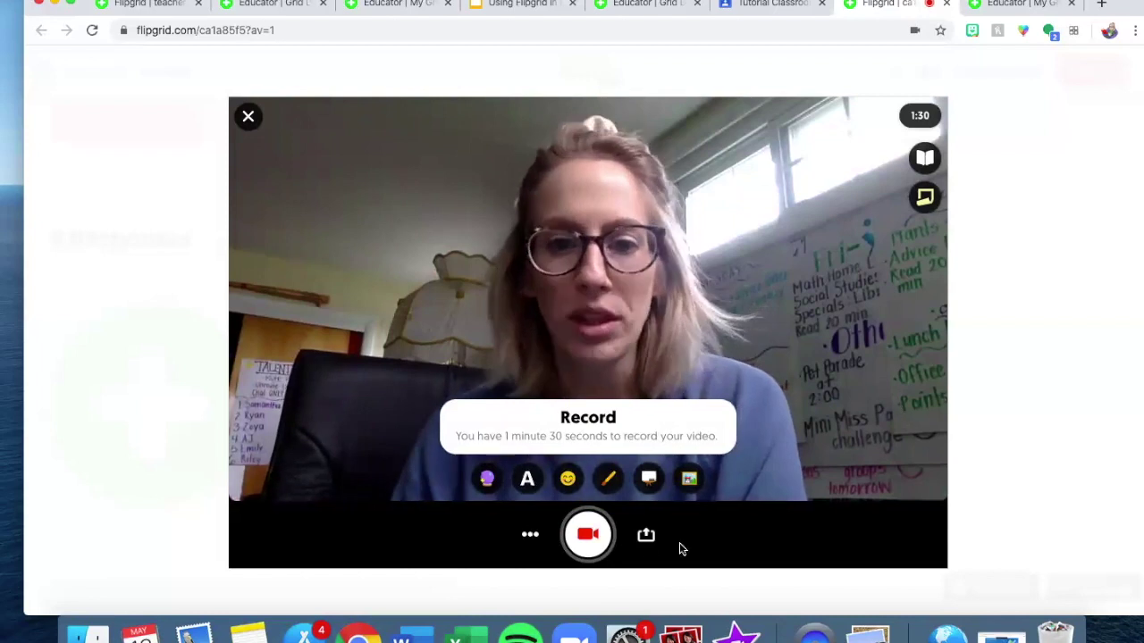
left_click(588, 535)
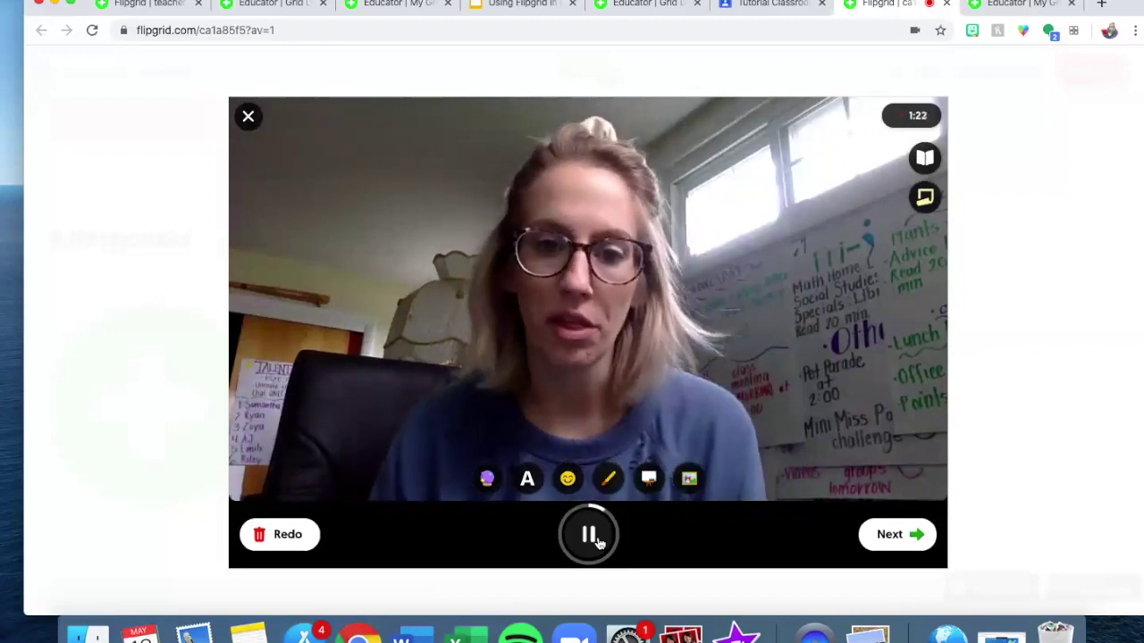
left_click(590, 535)
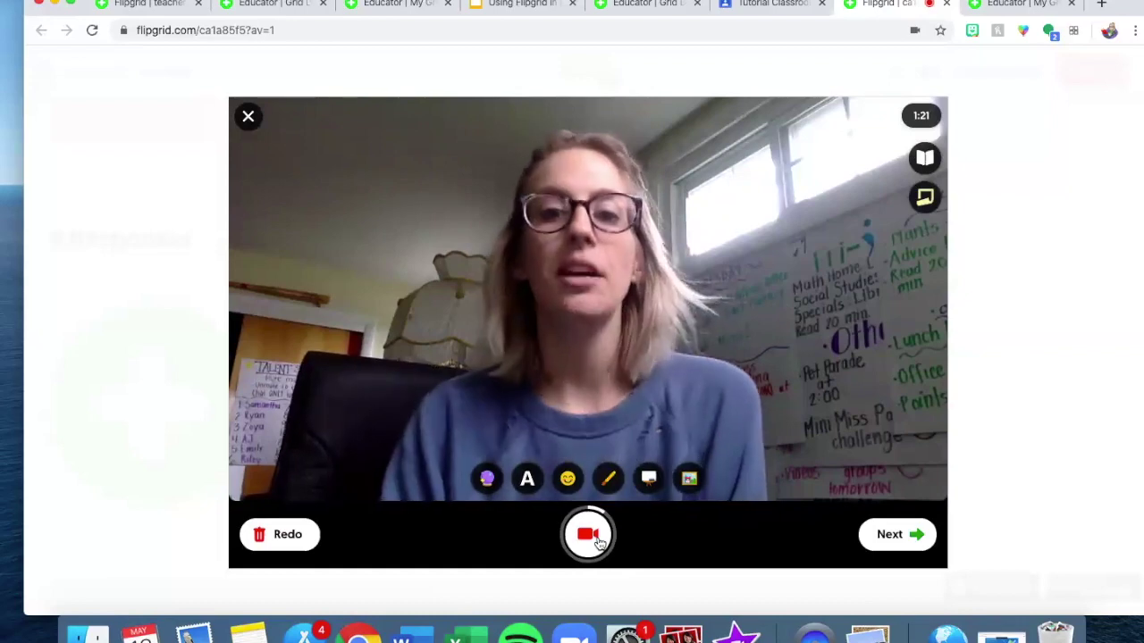
left_click(590, 534)
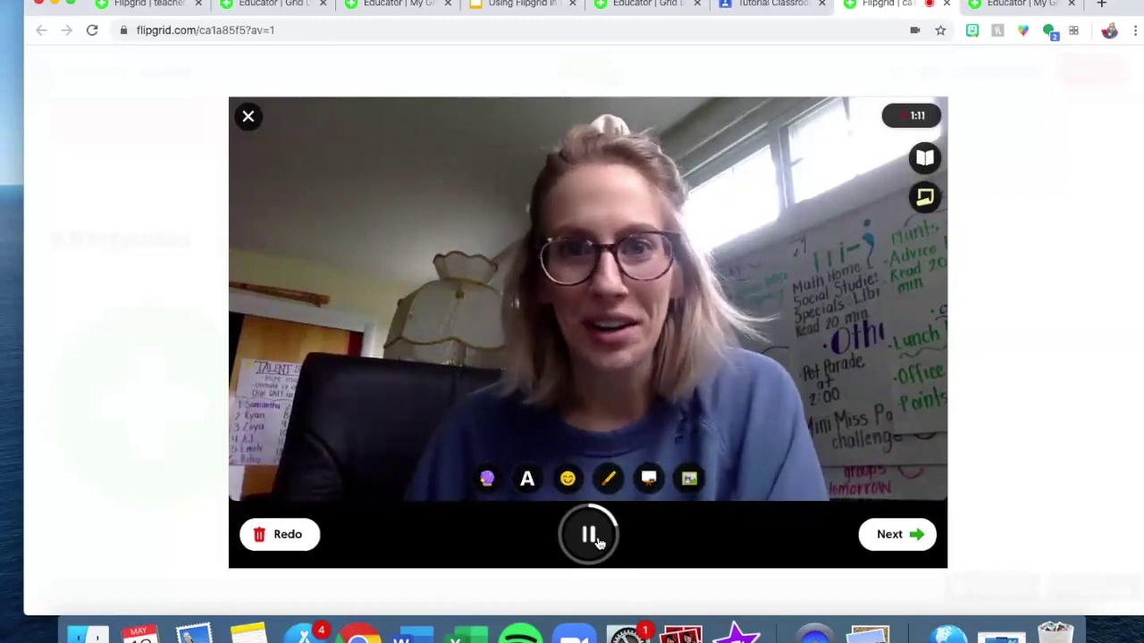
left_click(589, 535)
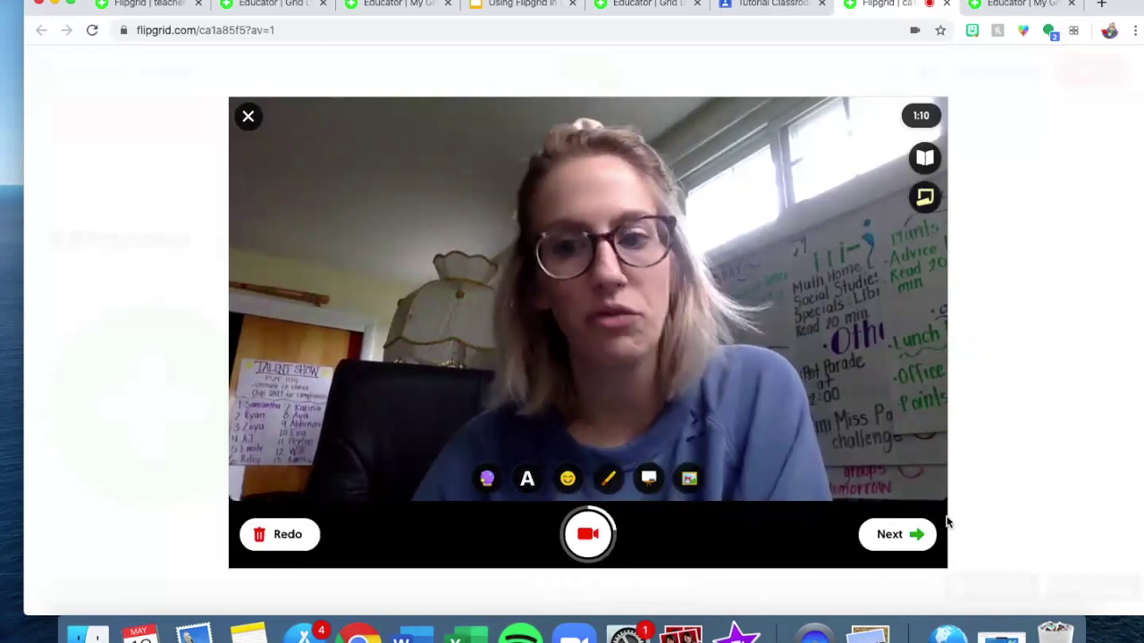
left_click(916, 535)
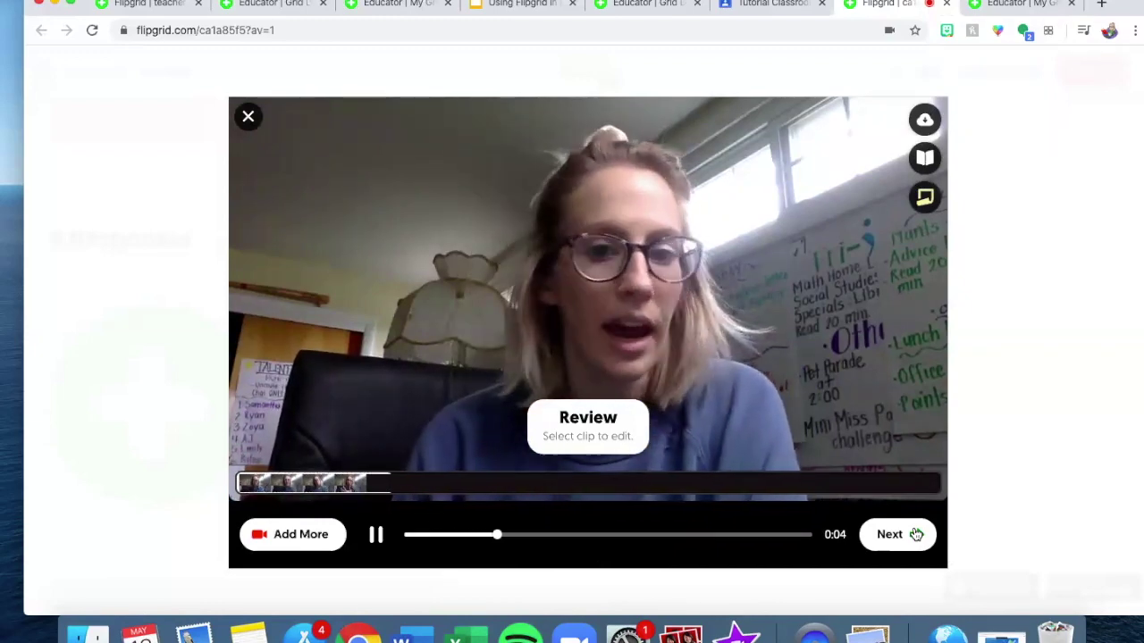
Take a selfie for the response, skip adding a sticker, and continue to the submission form.
left_click(916, 534)
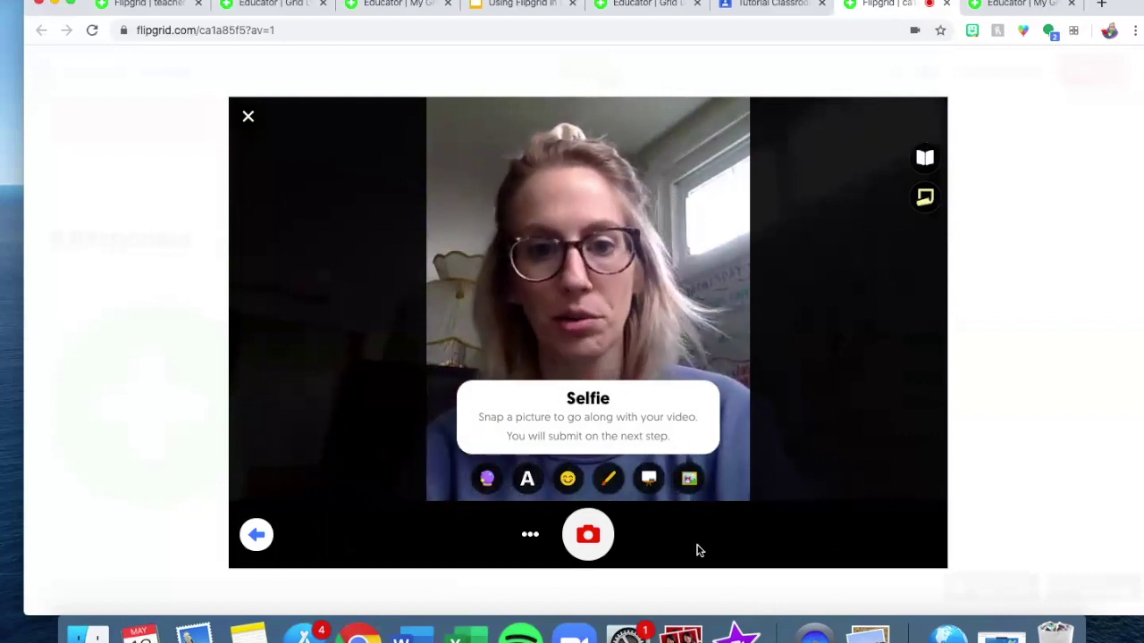
left_click(588, 535)
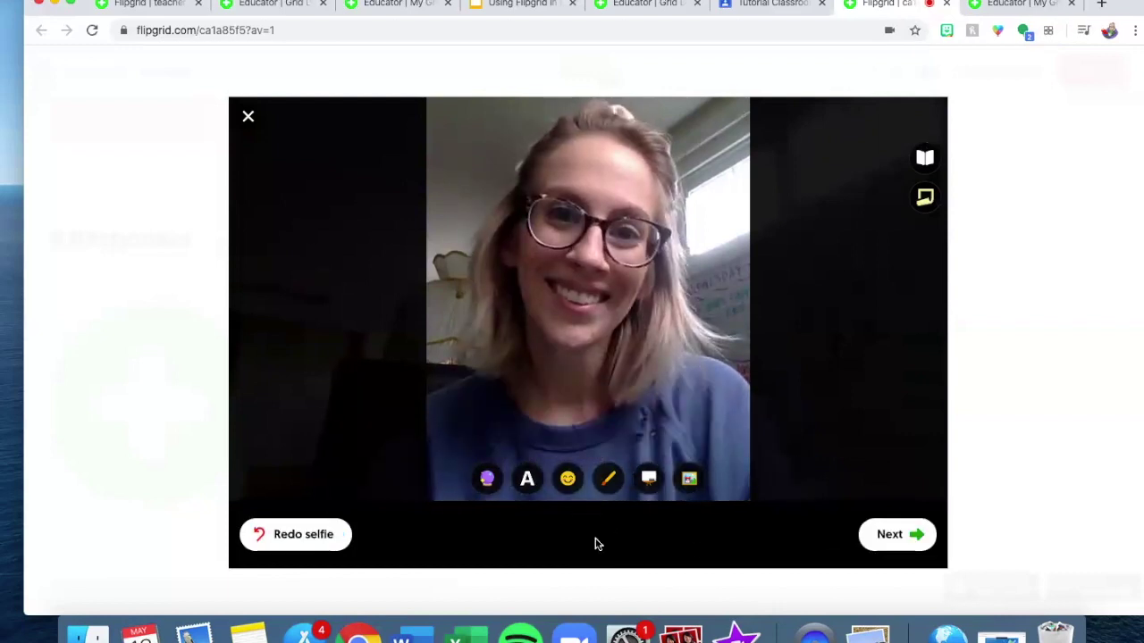
left_click(568, 481)
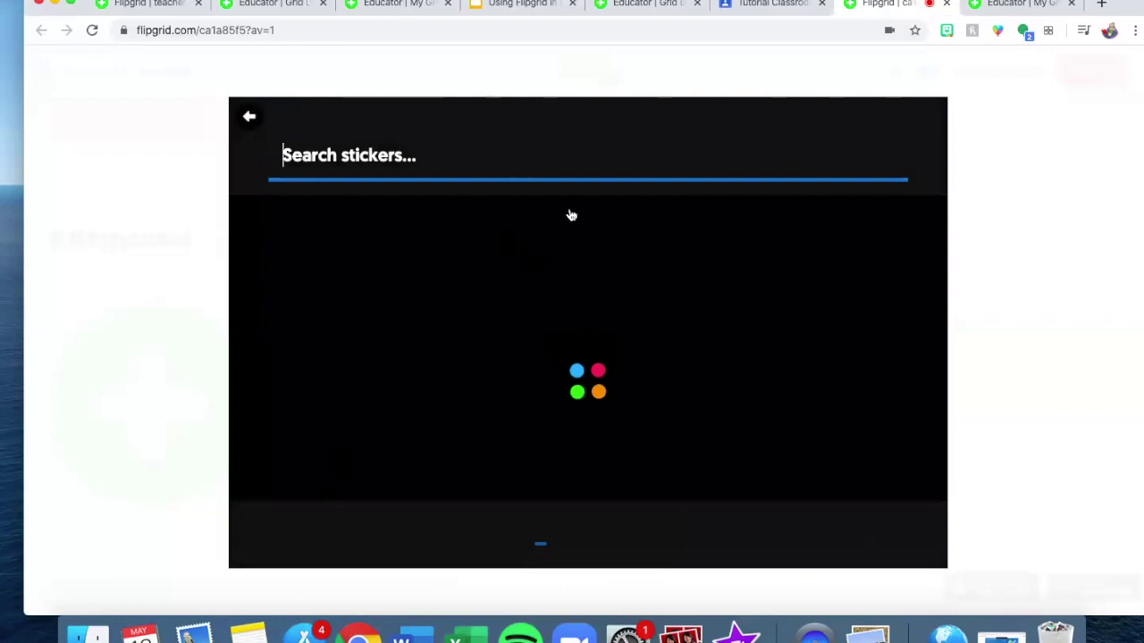
left_click(249, 116)
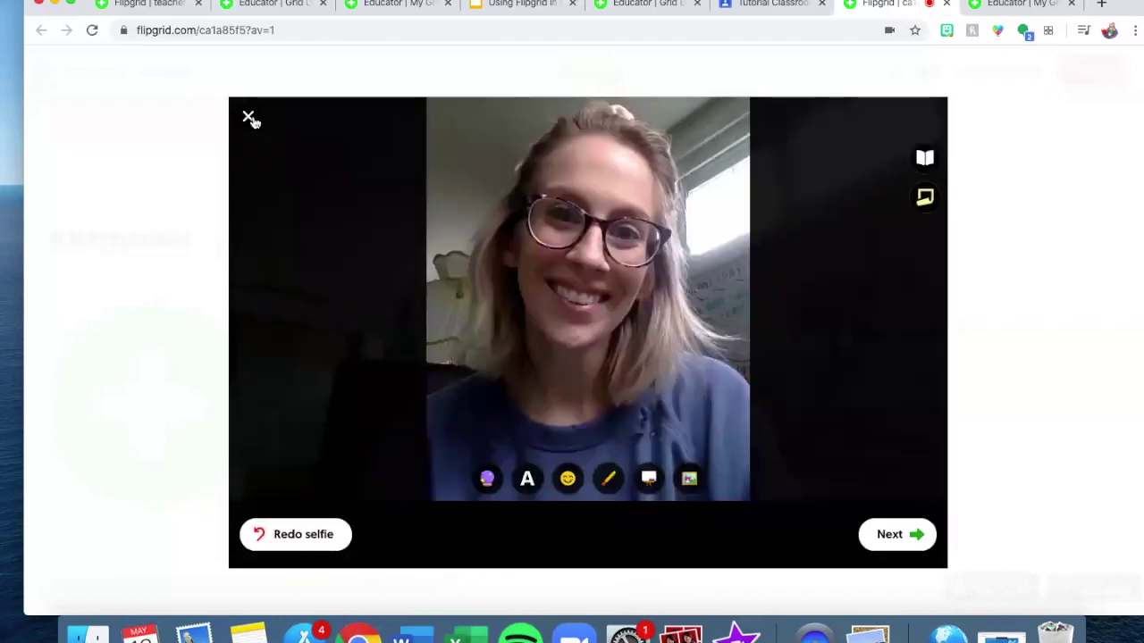
left_click(865, 547)
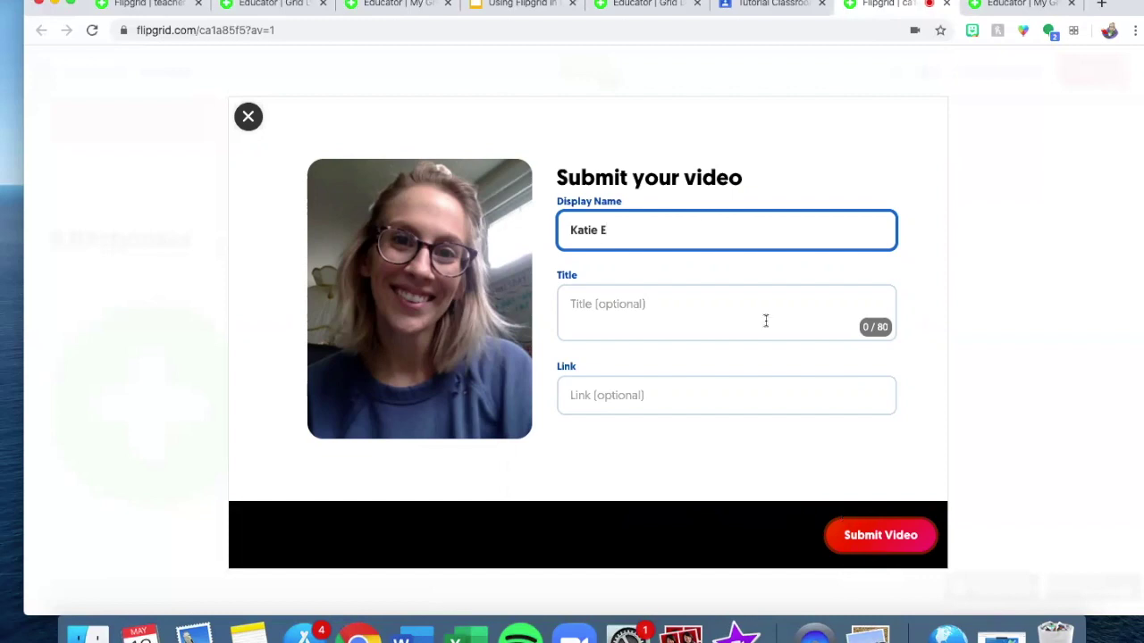
Replace the display name with 'Miss', submit the video, and close the Congrats screen.
left_click_drag(712, 233, 538, 239)
type("Miss Panczner")
left_click(910, 547)
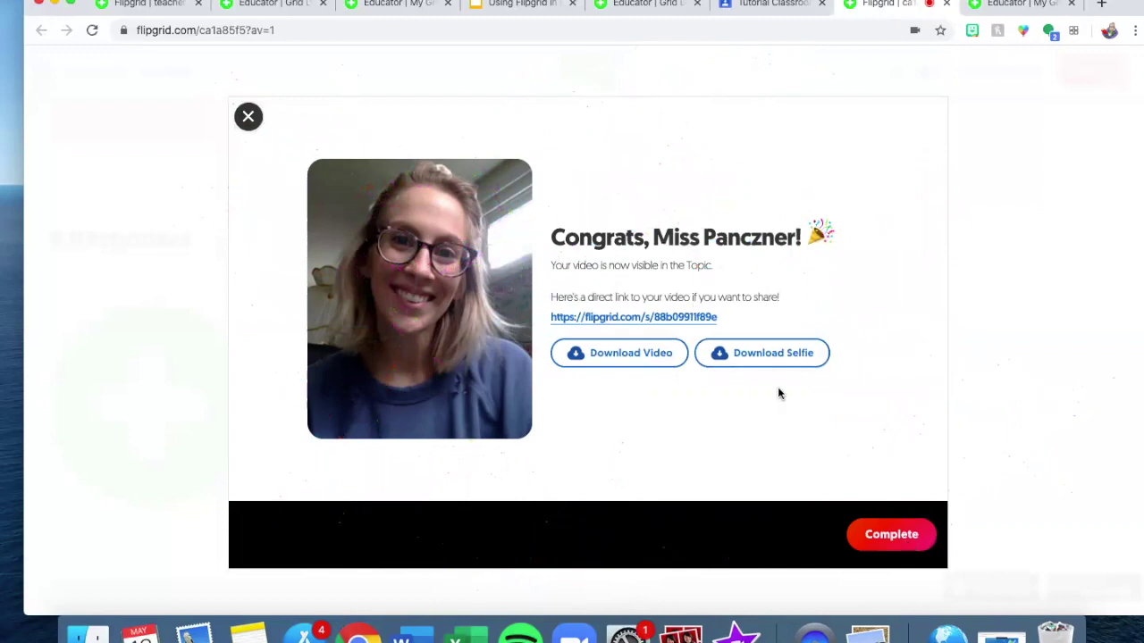
left_click(248, 116)
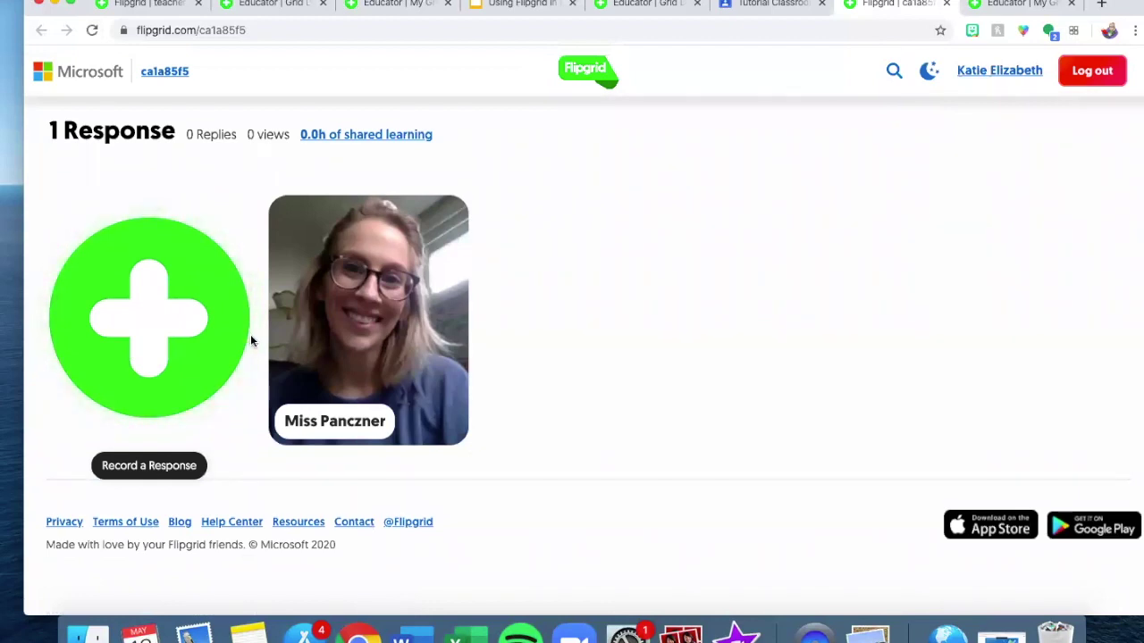
Switch to the educator My Grids dashboard through Educator Login in the account menu.
scroll(250, 339, "up", 10)
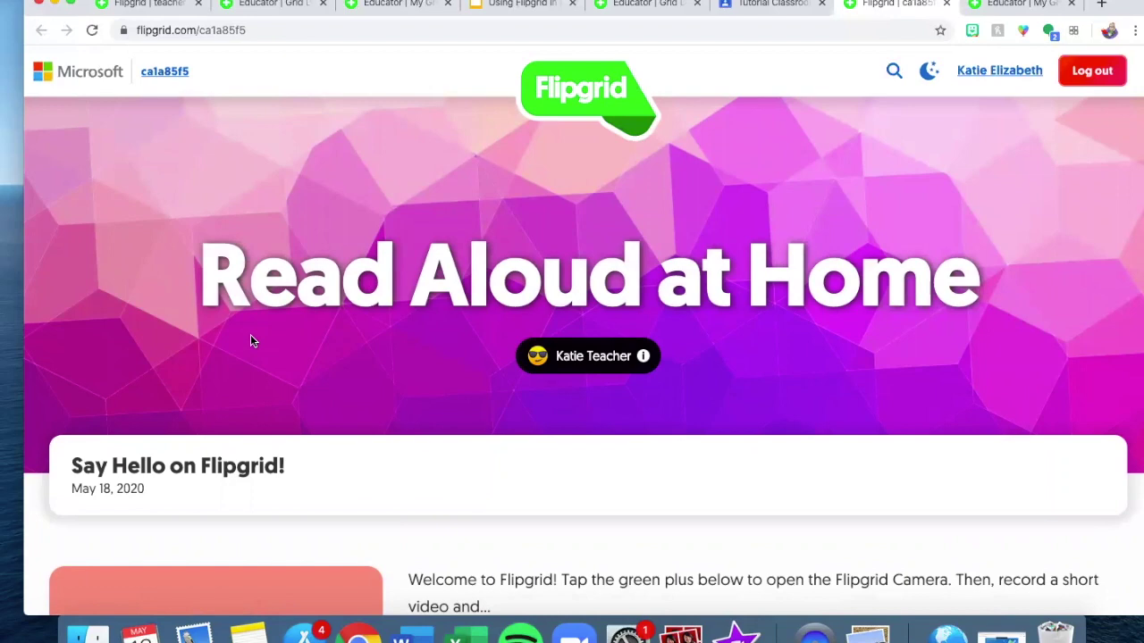
scroll(250, 341, "down", 10)
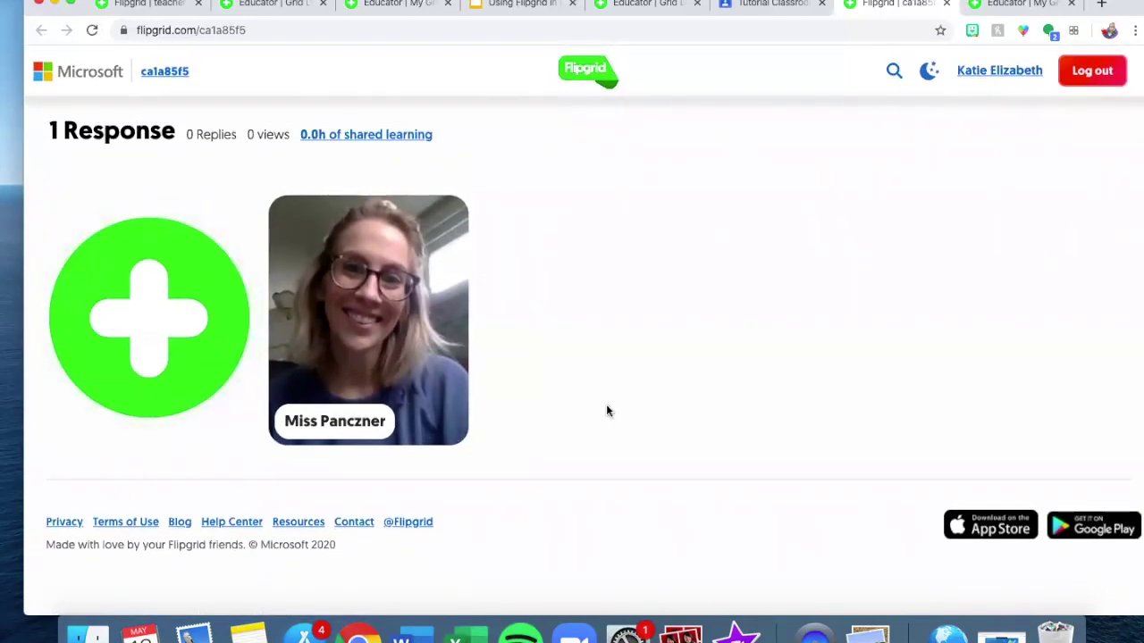
scroll(802, 381, "up", 10)
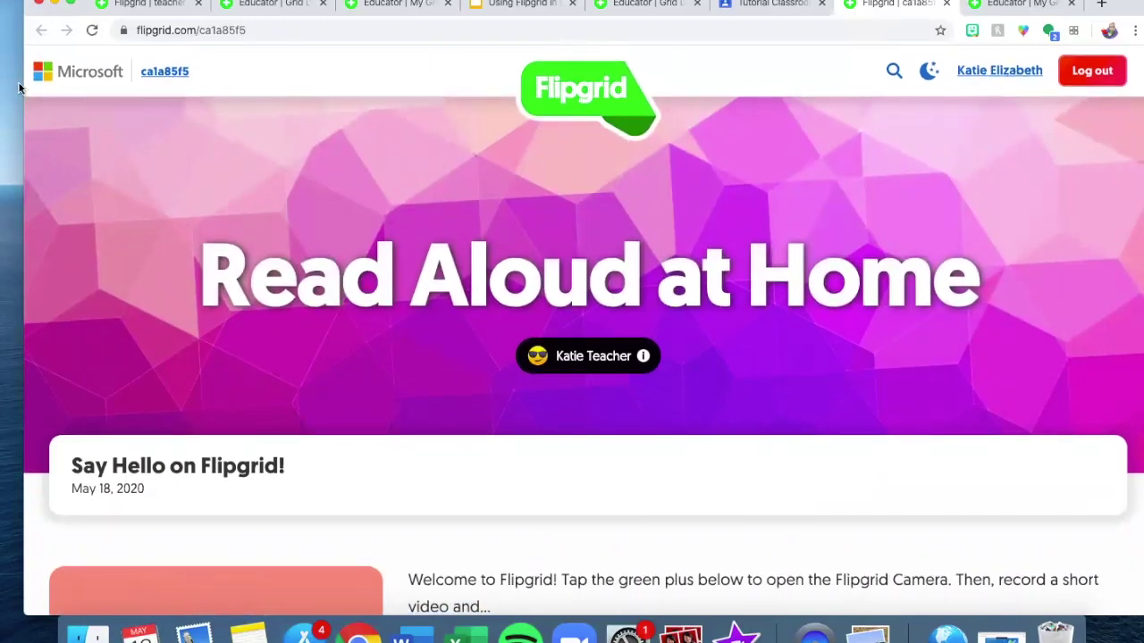
left_click(1012, 79)
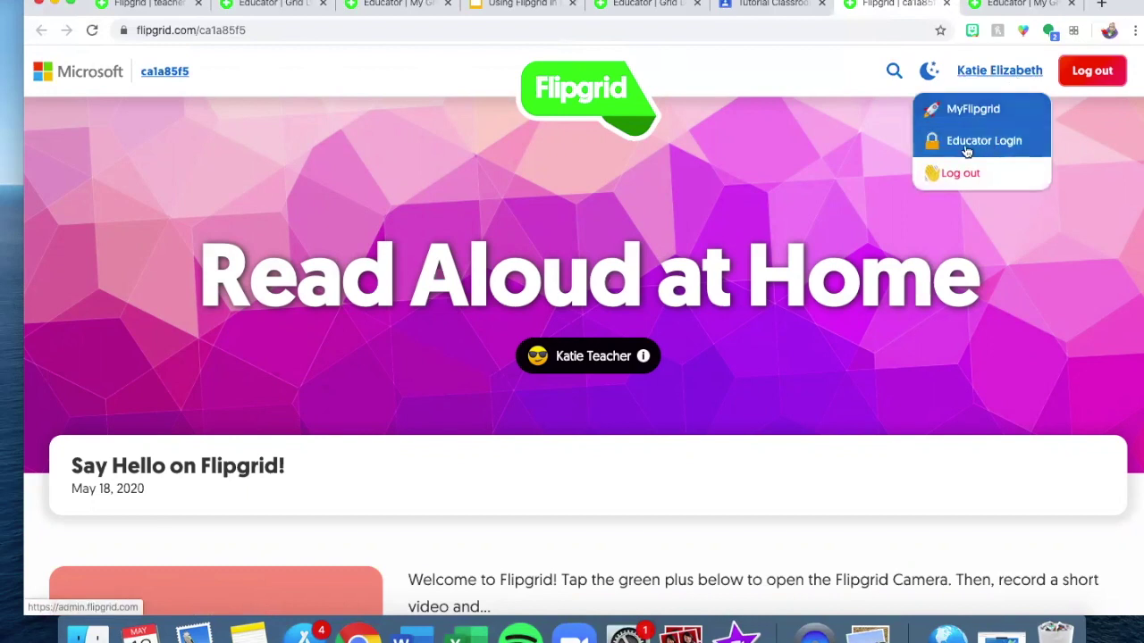
left_click(957, 141)
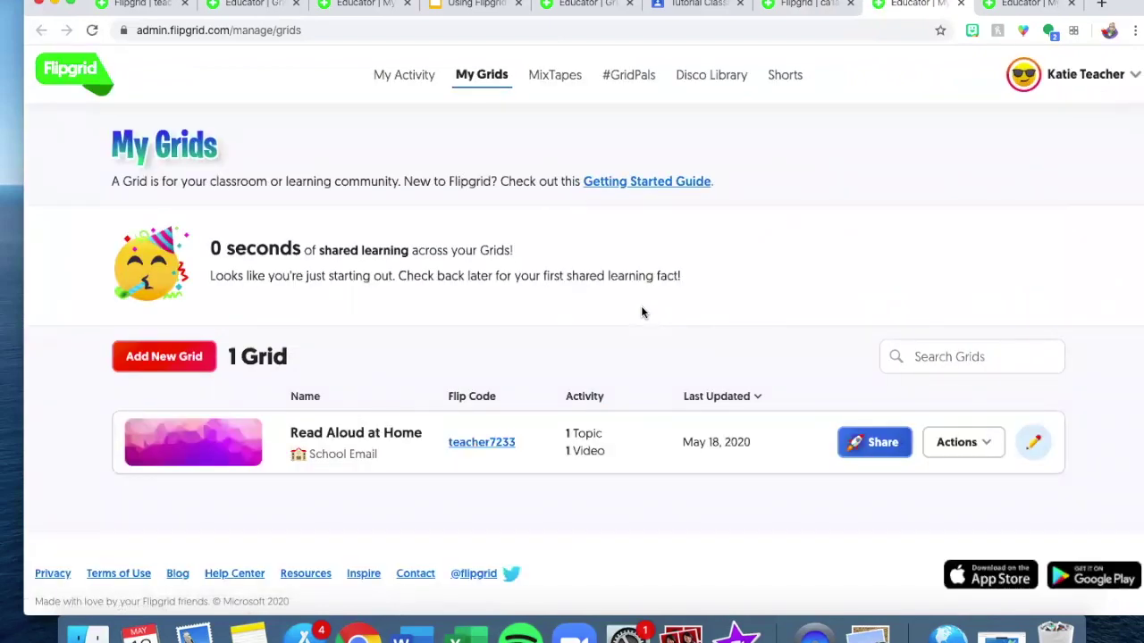
Open the Read Aloud at Home grid, its Say Hello on Flipgrid! topic, and the student's response.
scroll(639, 326, "down", 2)
left_click(636, 403)
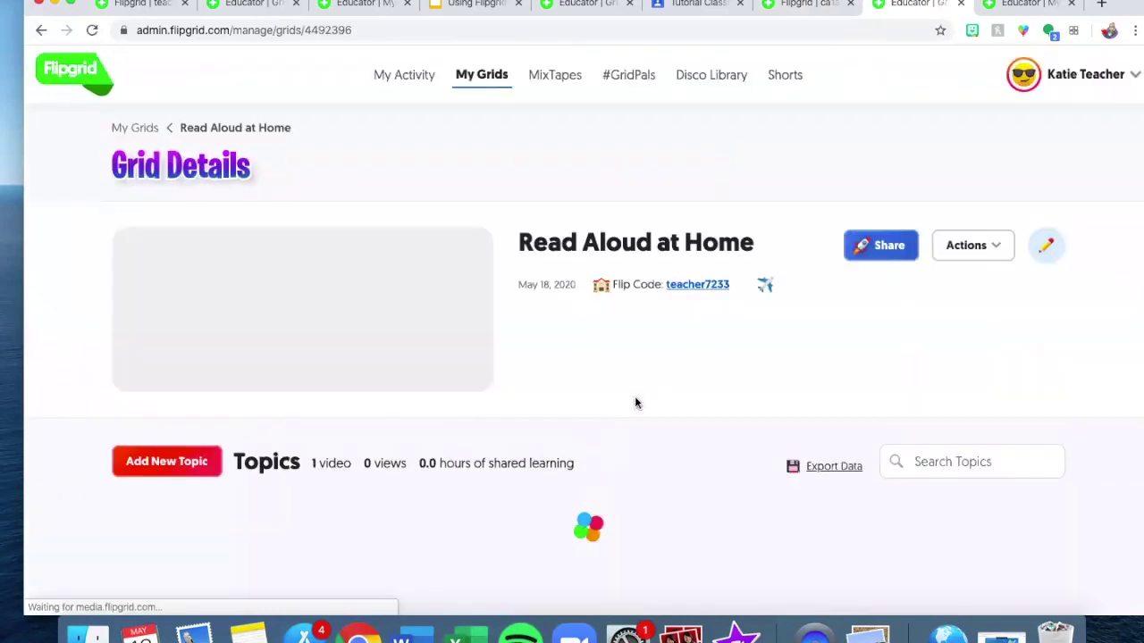
scroll(636, 402, "down", 3)
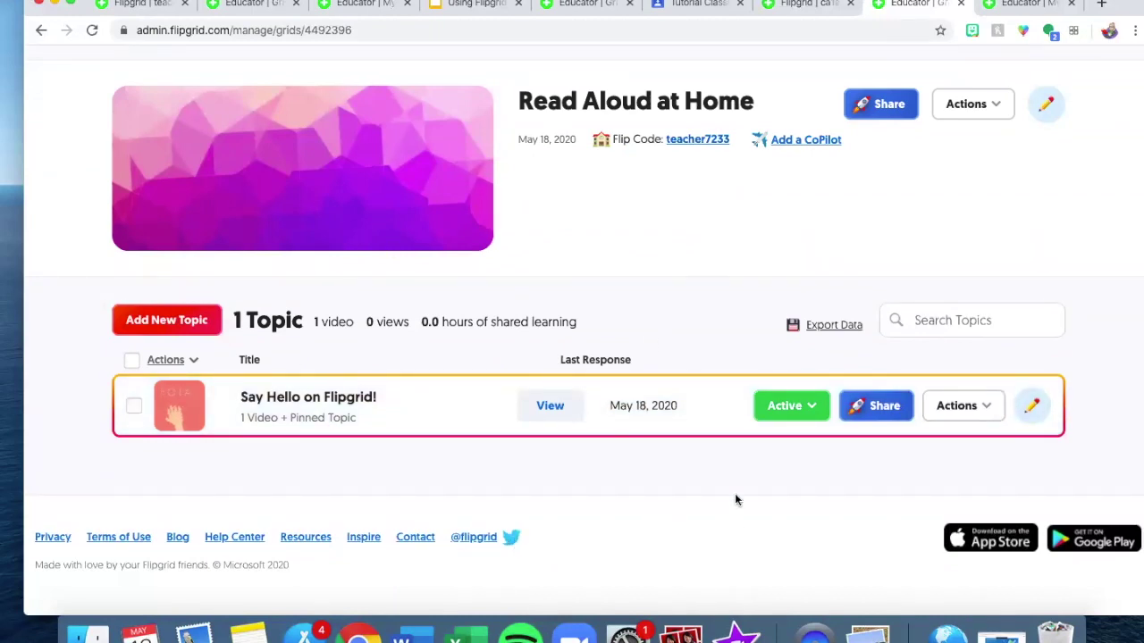
left_click(687, 418)
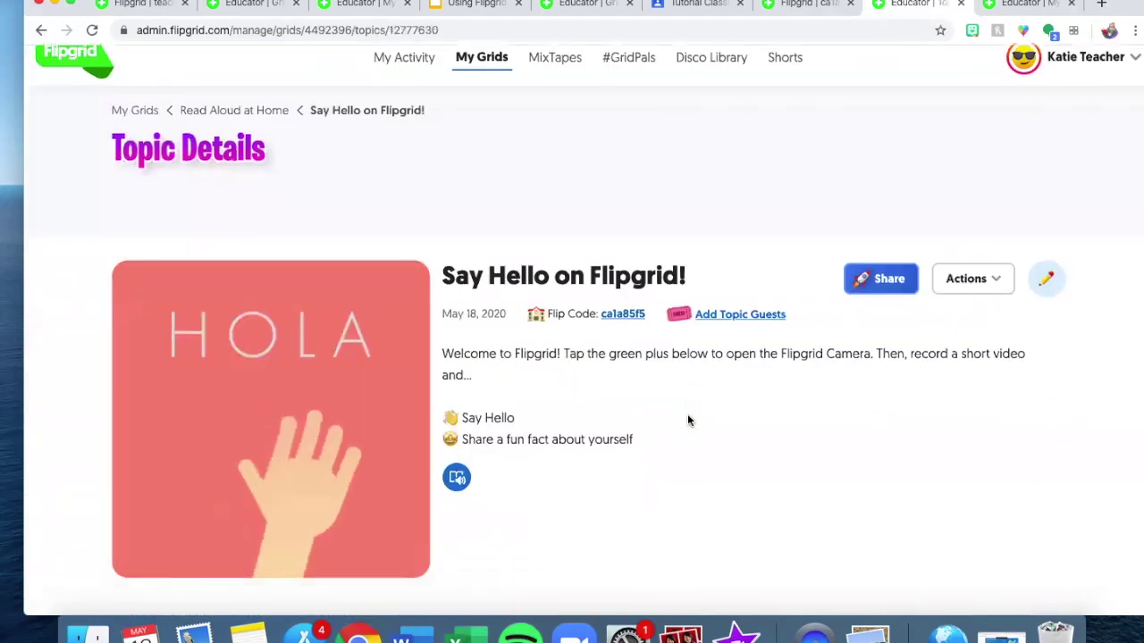
scroll(687, 420, "down", 5)
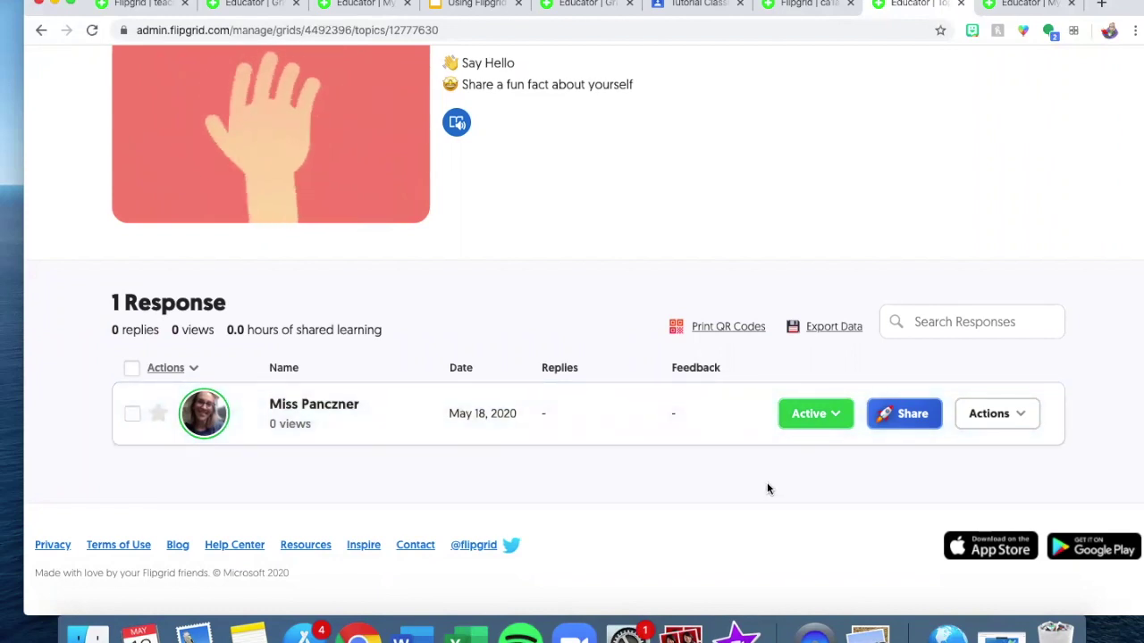
left_click(450, 431)
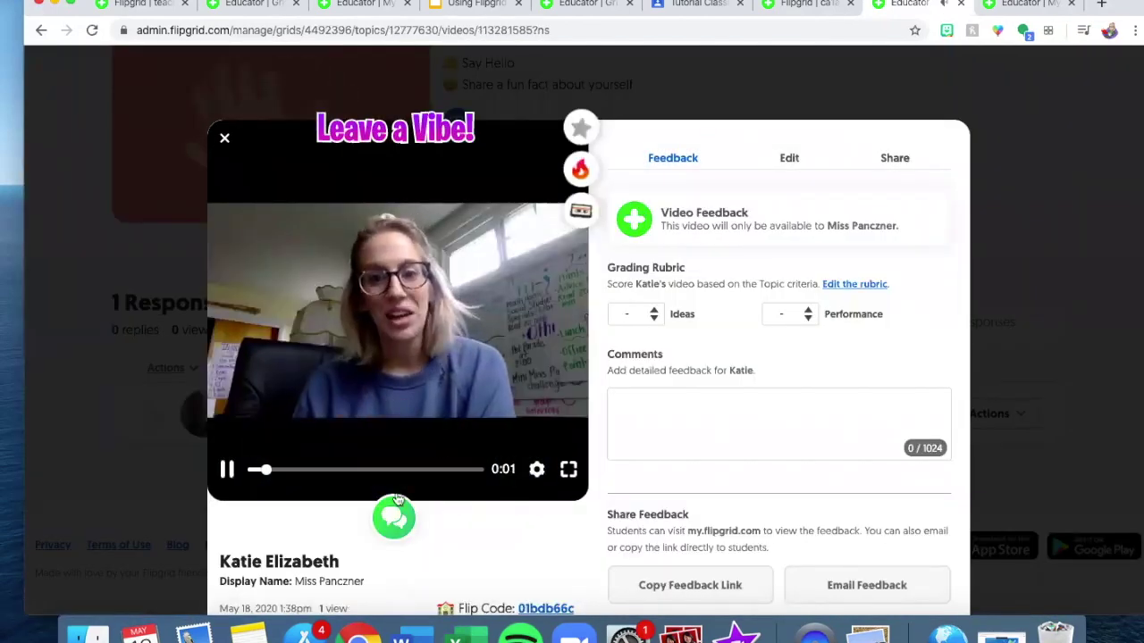
Pause the student's response video and start a video reply to it.
left_click(225, 471)
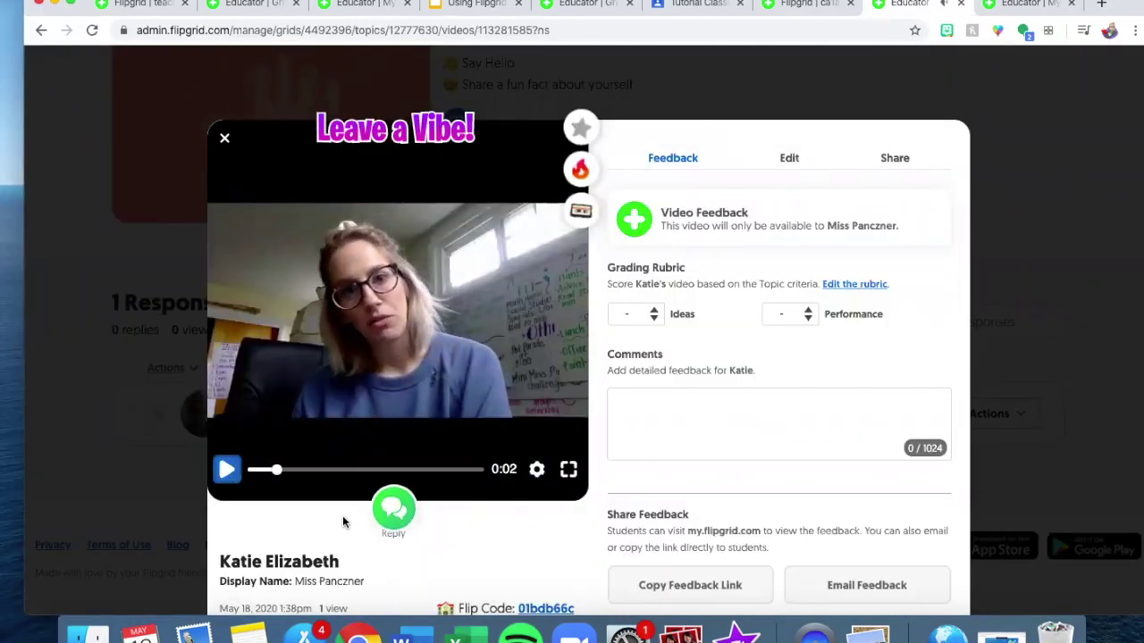
left_click(394, 505)
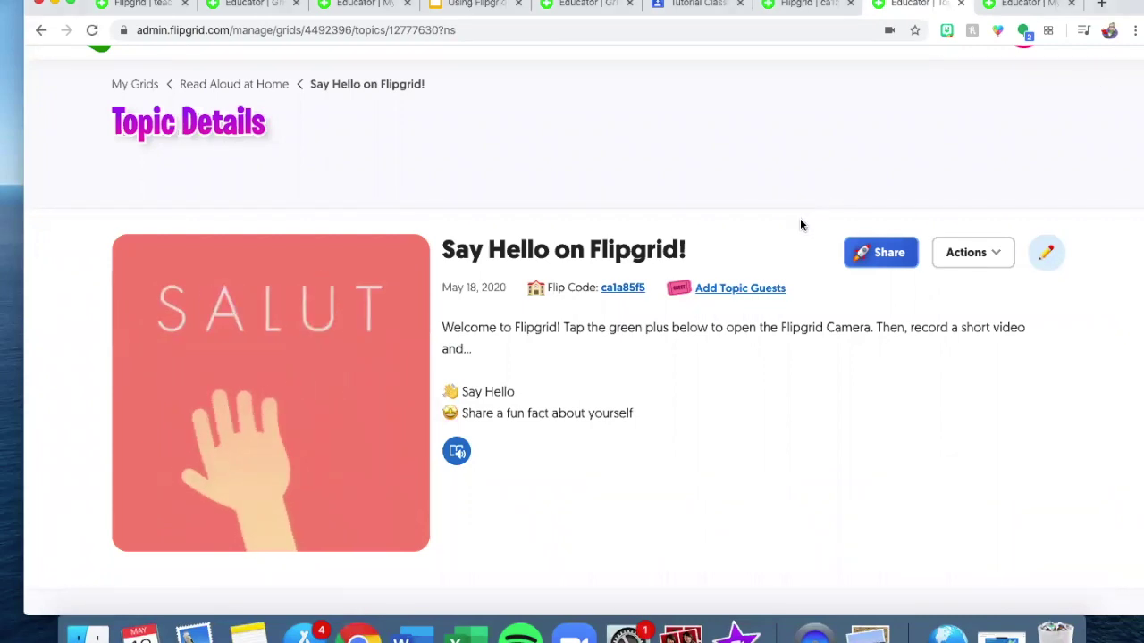
Return to the Read Aloud at Home grid and start adding a new topic.
scroll(800, 224, "down", 5)
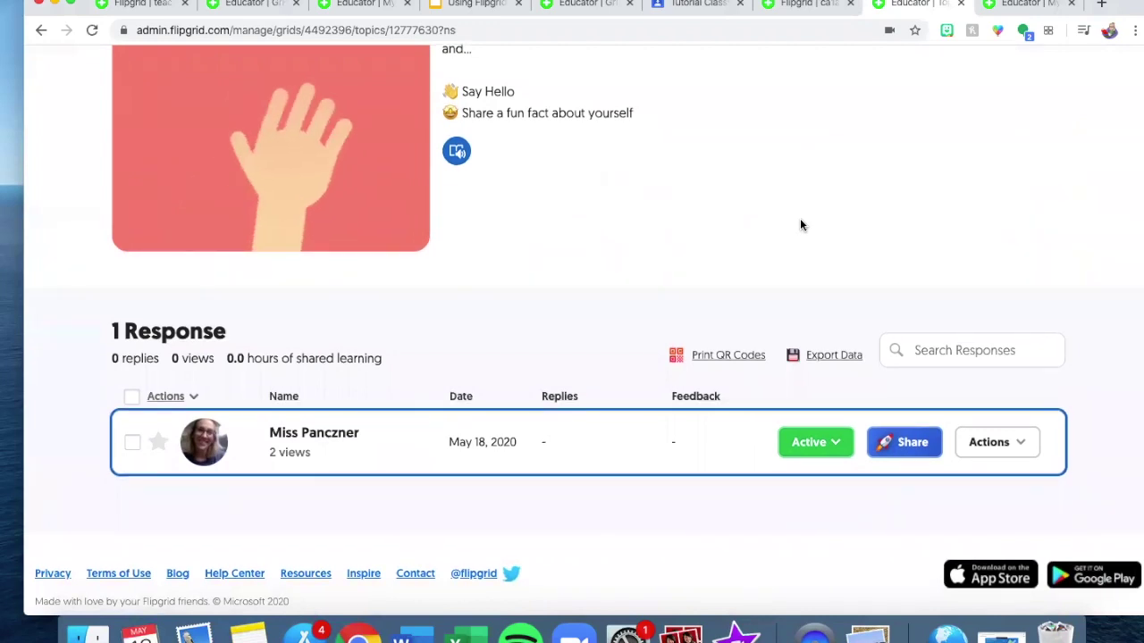
scroll(801, 225, "up", 3)
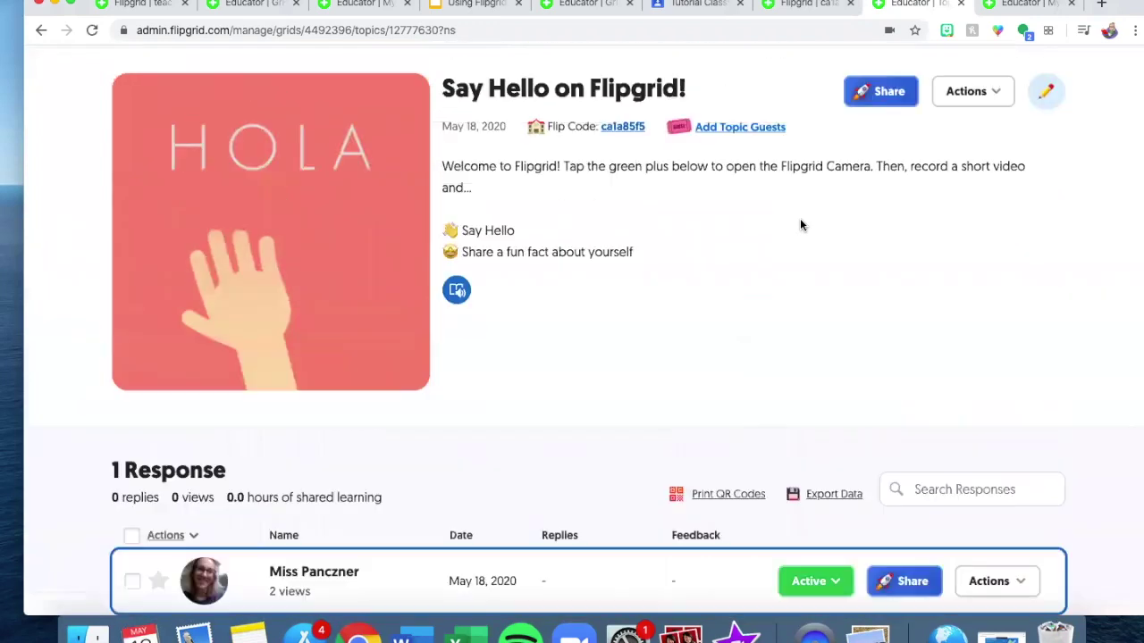
scroll(799, 224, "up", 1)
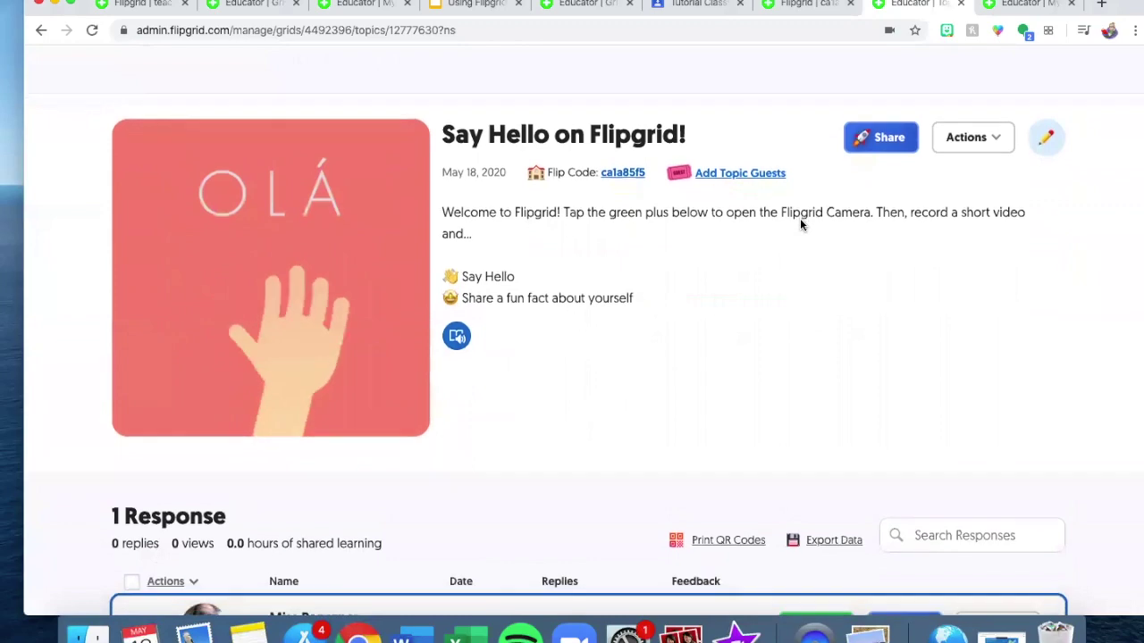
scroll(799, 224, "up", 4)
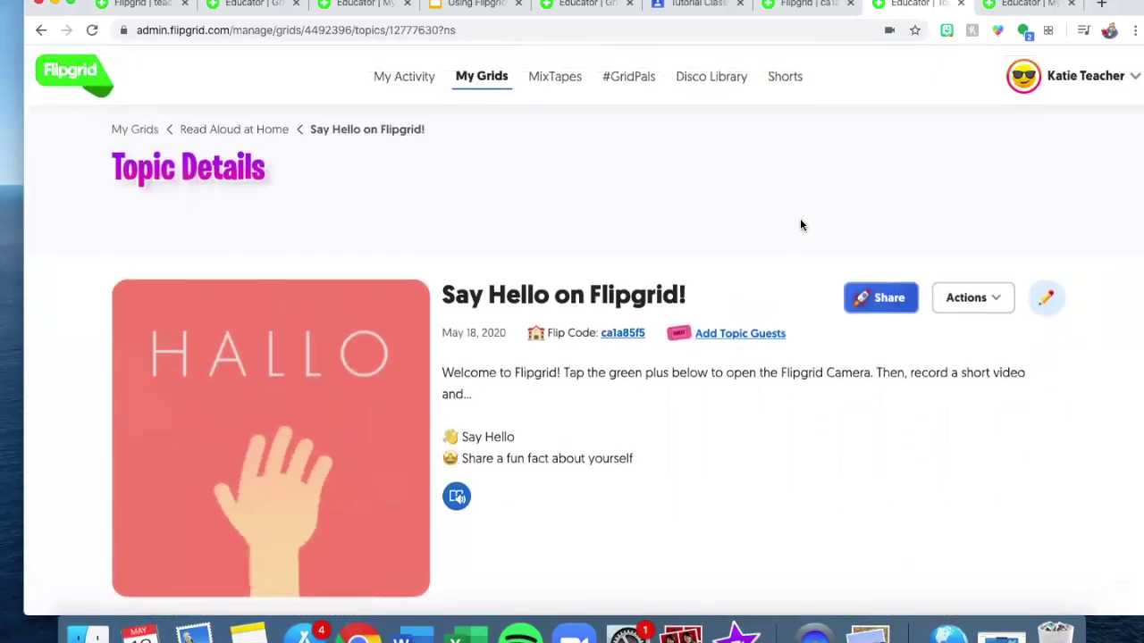
scroll(727, 403, "down", 8)
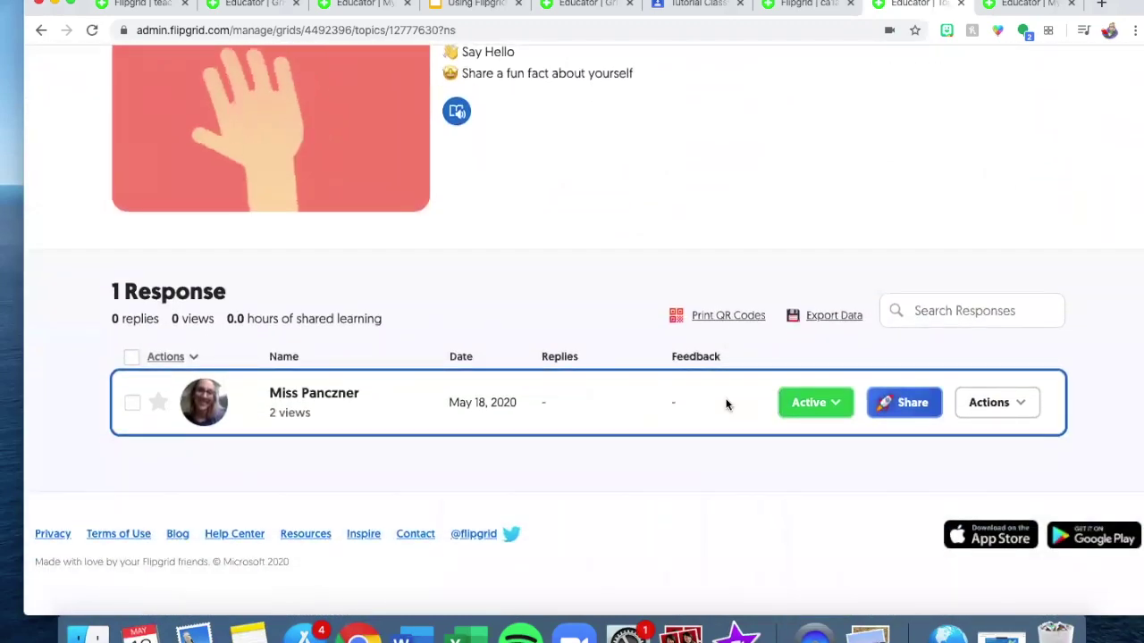
scroll(725, 405, "up", 4)
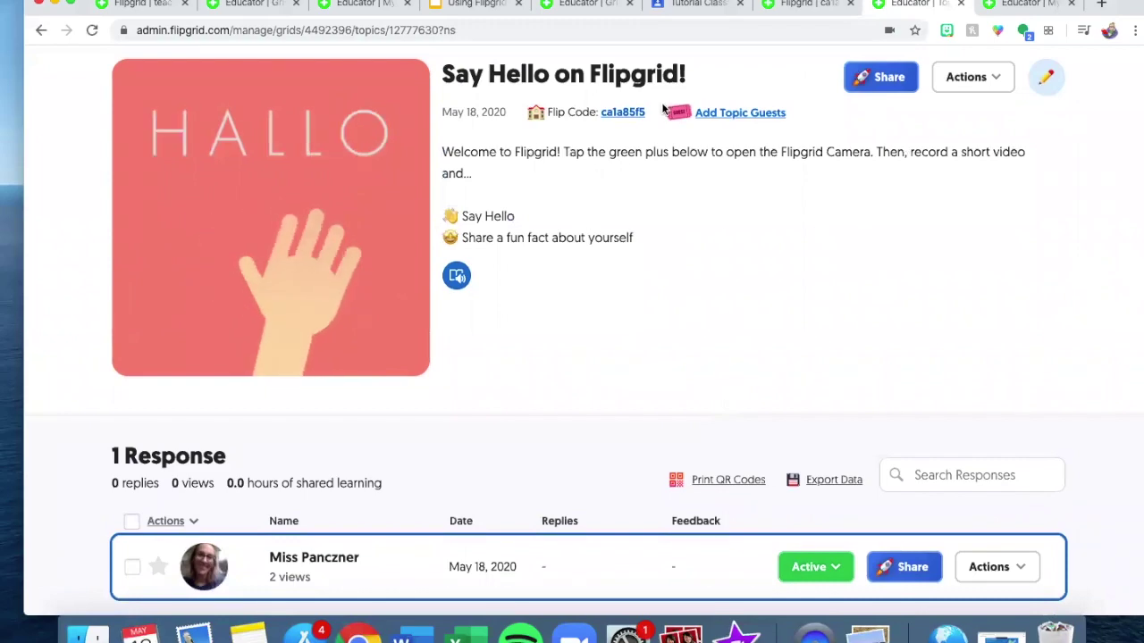
scroll(766, 242, "down", 4)
scroll(536, 374, "up", 3)
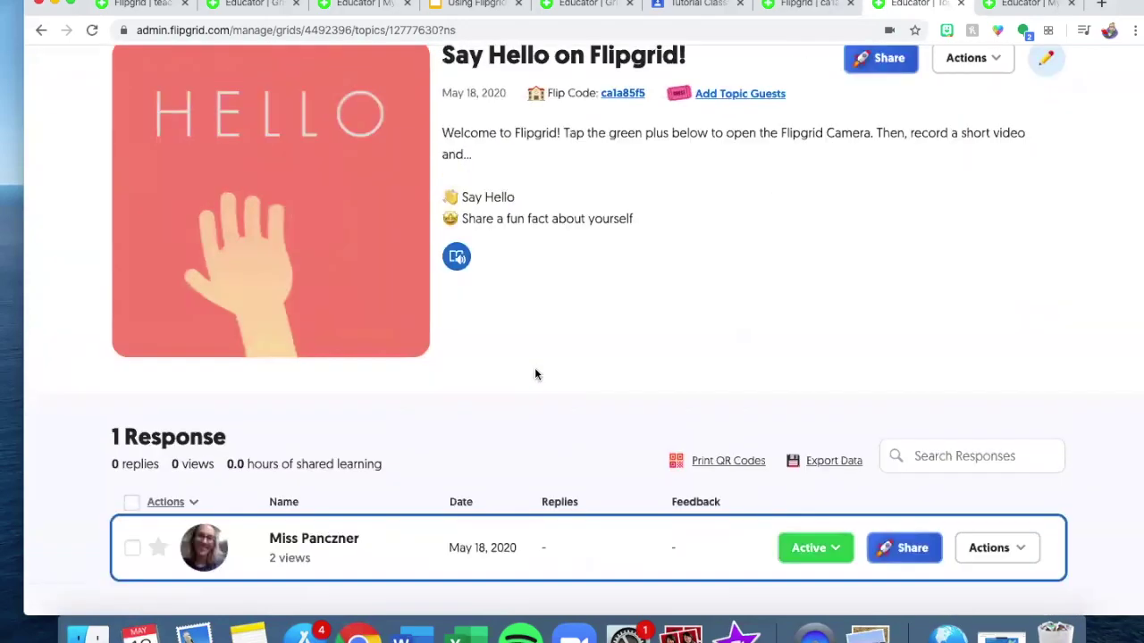
scroll(534, 373, "up", 5)
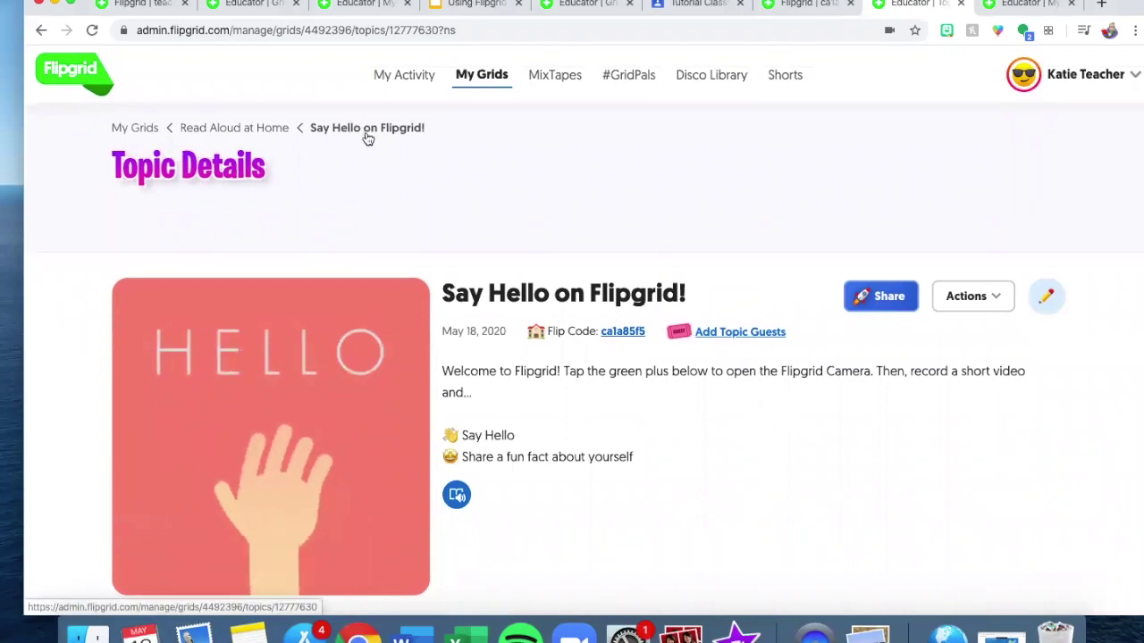
left_click(259, 129)
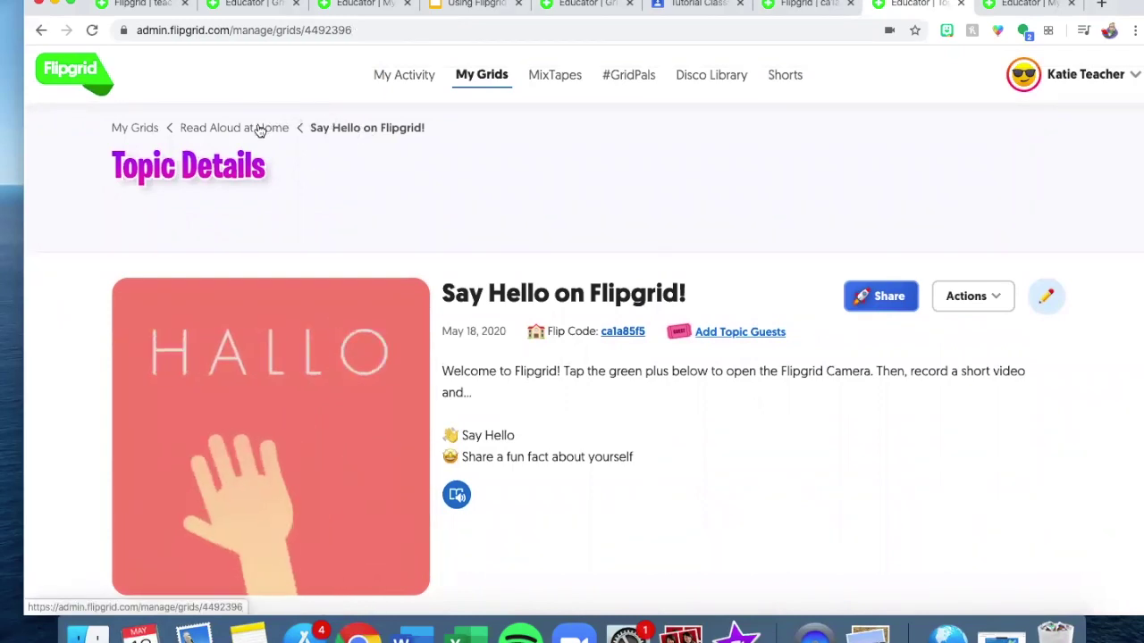
scroll(626, 412, "down", 3)
left_click(176, 355)
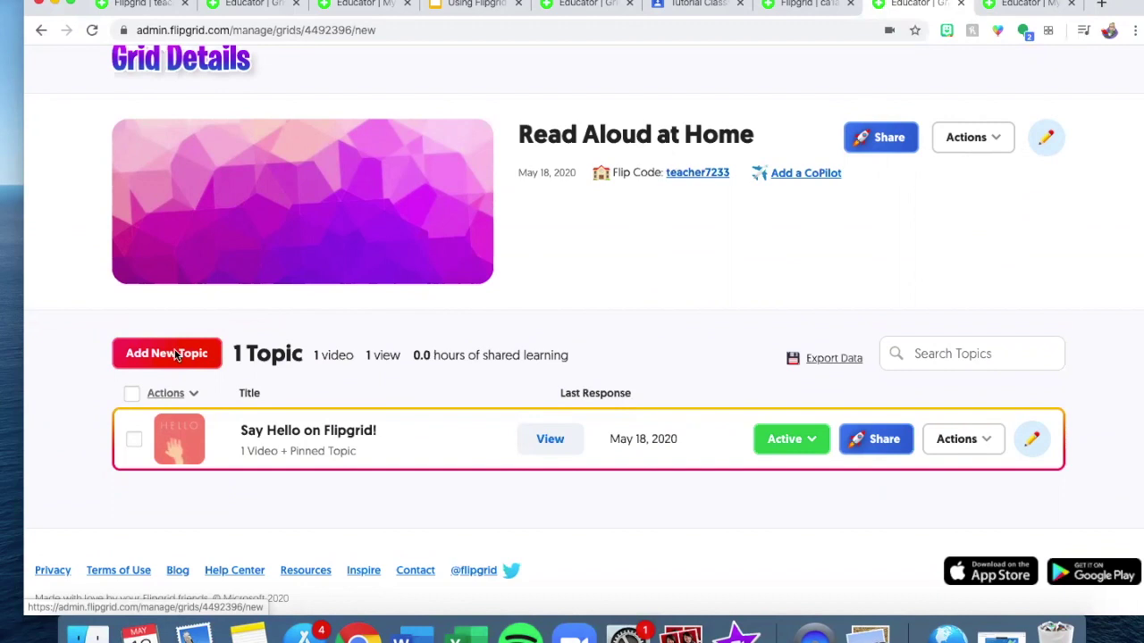
Title the new topic 'Monday Read Aloud' and turn Video Moderation on.
type("Monday Read a")
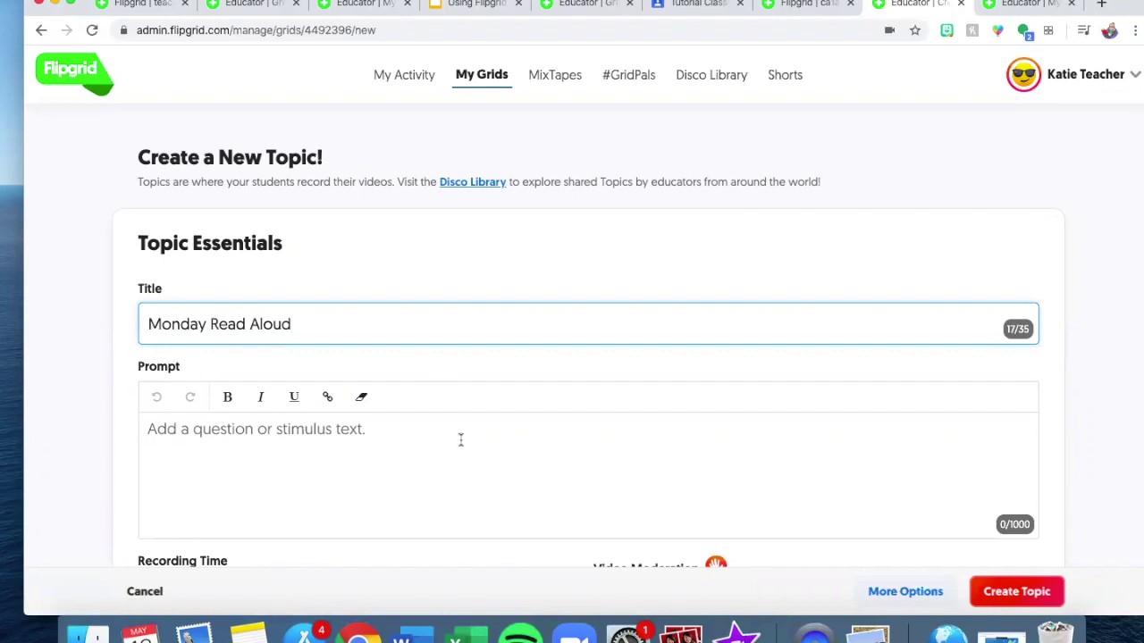
scroll(305, 387, "down", 2)
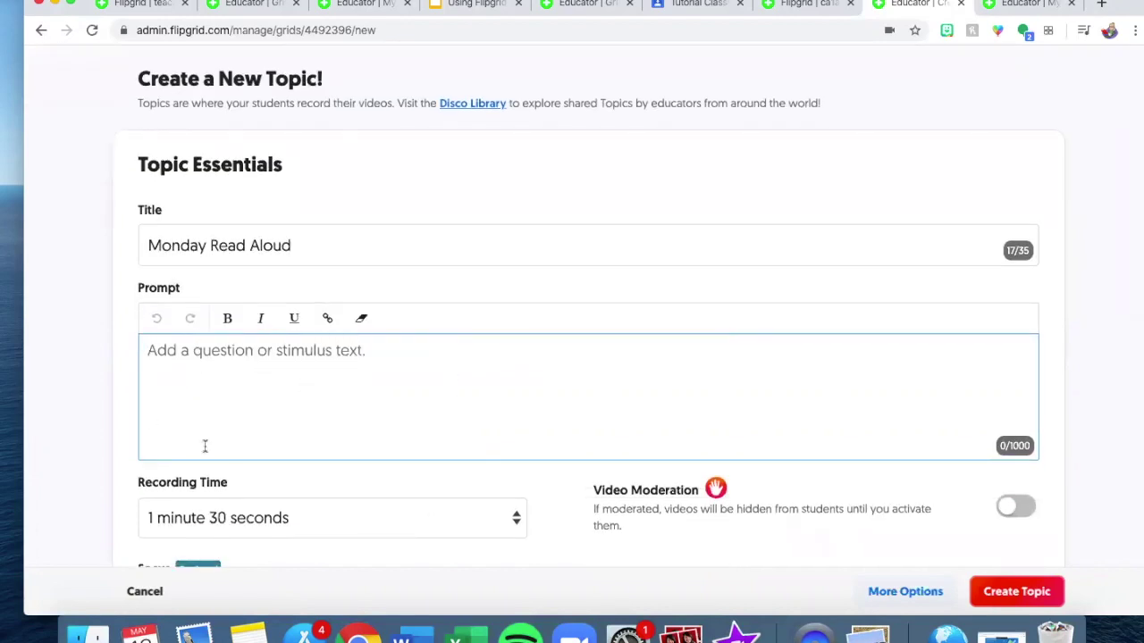
scroll(383, 312, "down", 3)
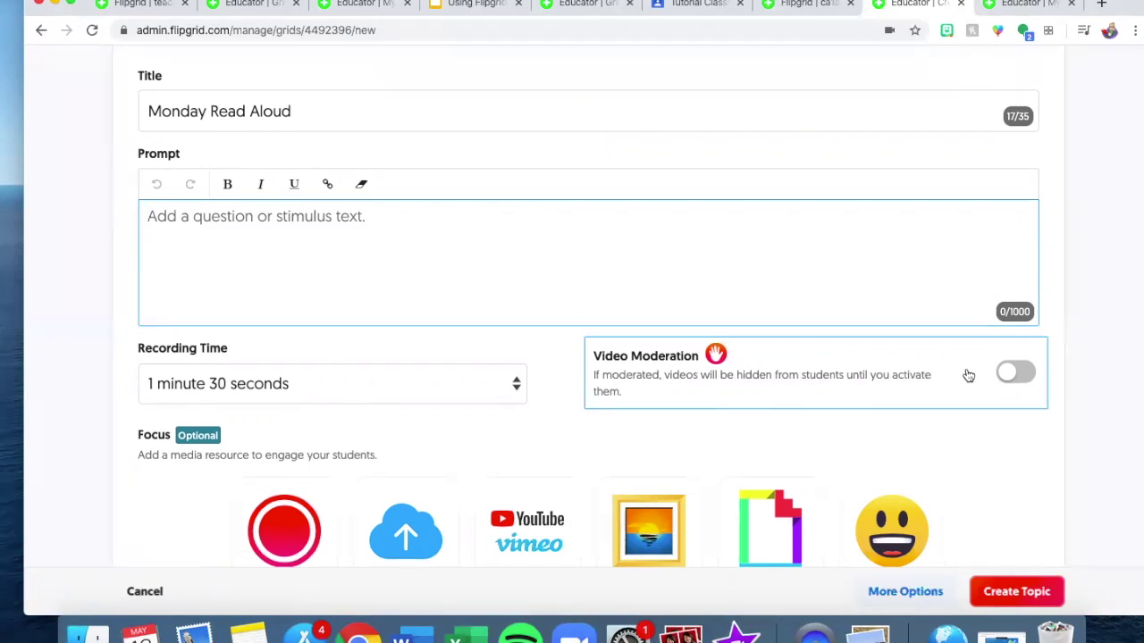
scroll(967, 372, "down", 1)
left_click(1004, 352)
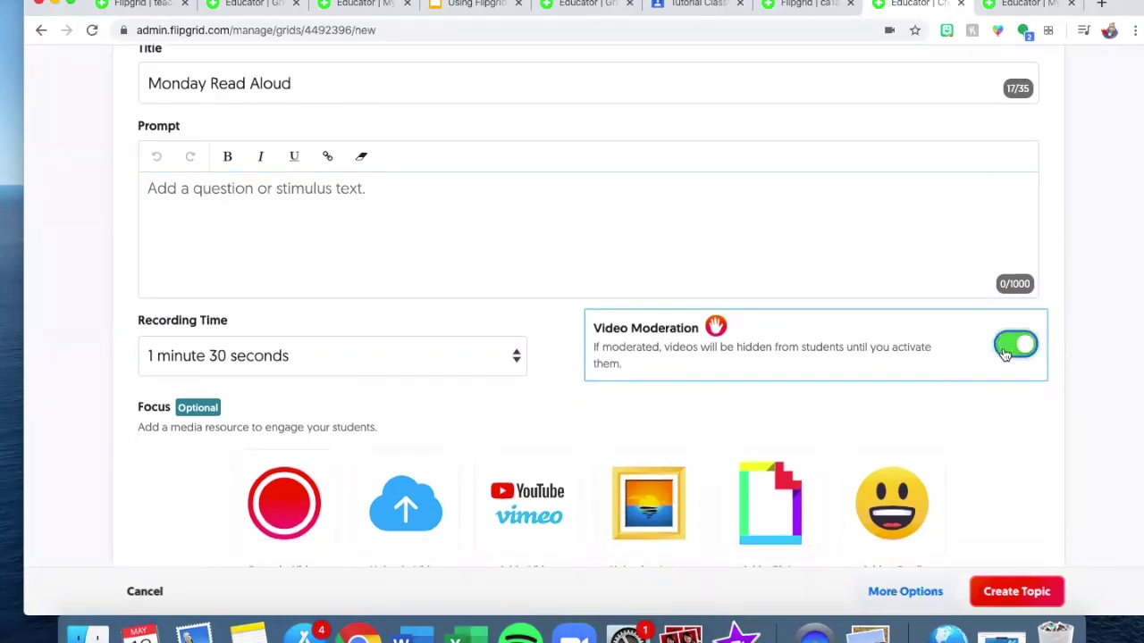
scroll(720, 410, "down", 5)
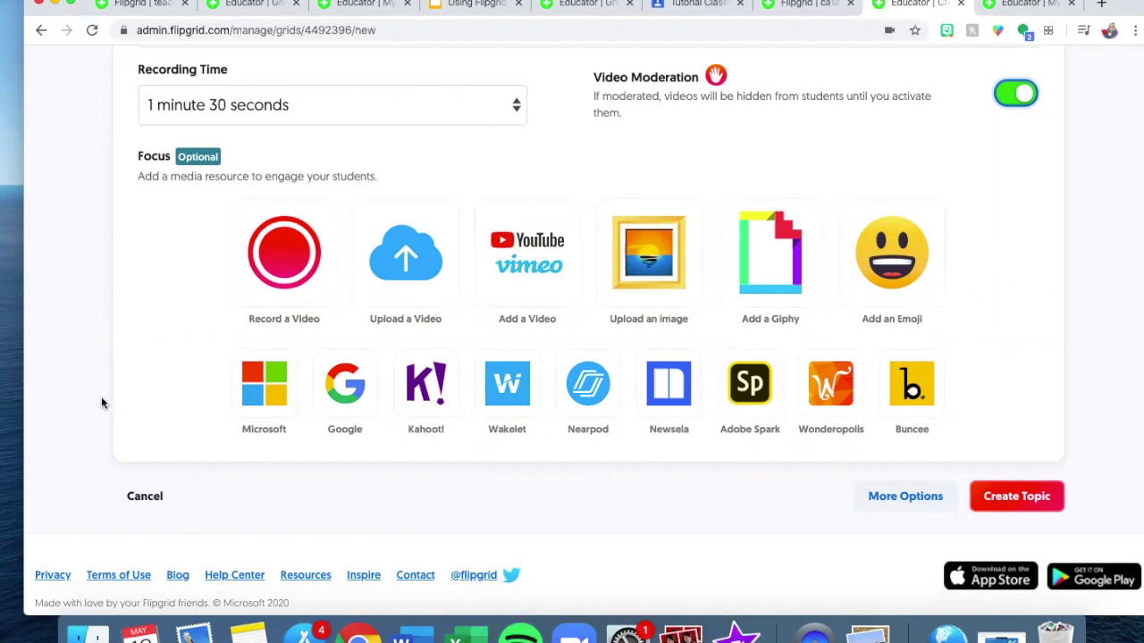
scroll(101, 395, "up", 5)
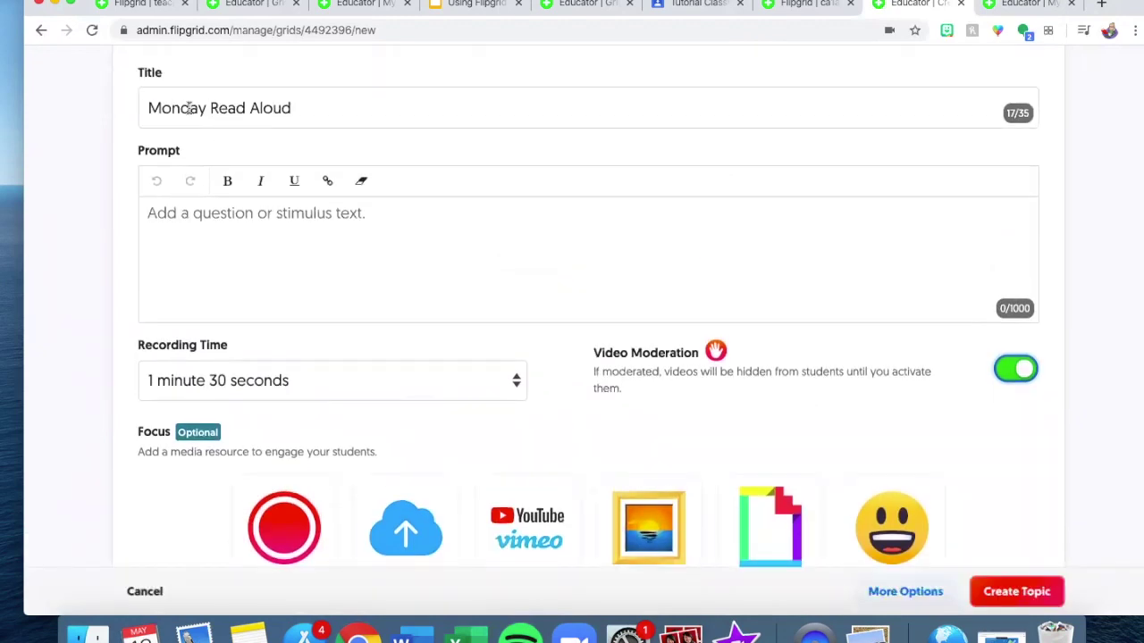
scroll(202, 219, "down", 3)
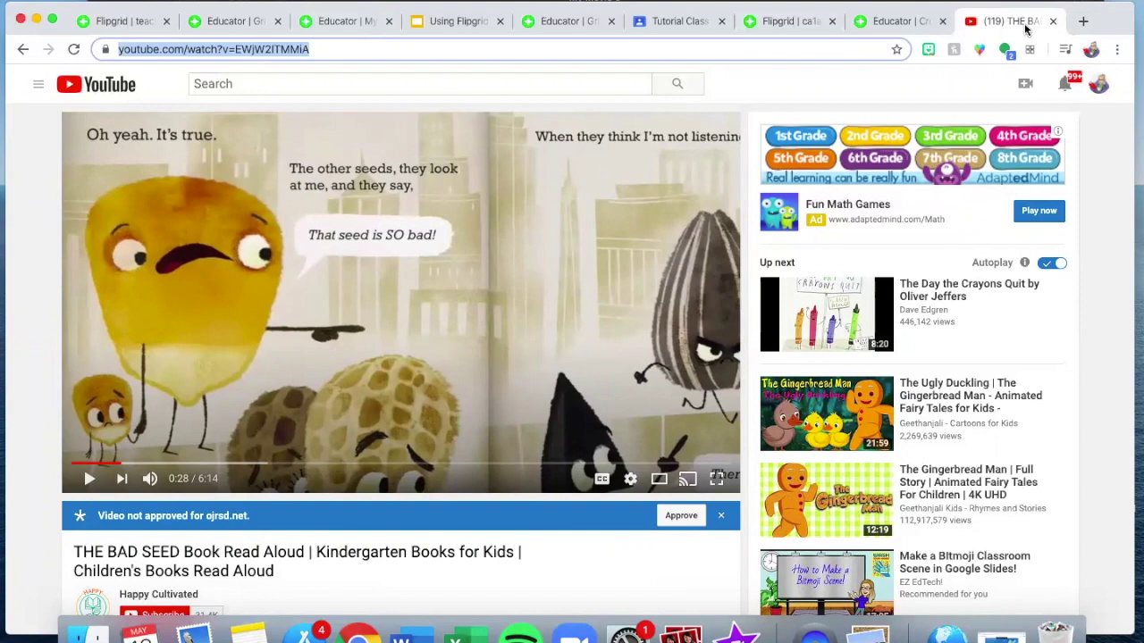
Paste THE BAD SEED YouTube link and add that video as the topic's focus.
left_click(921, 23)
scroll(516, 443, "down", 2)
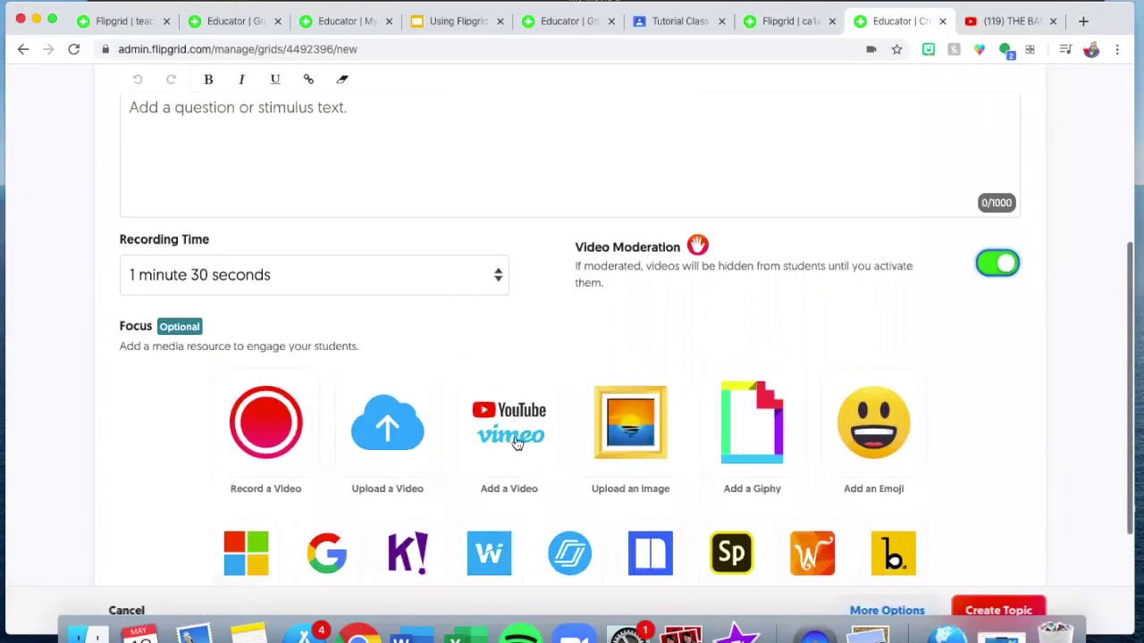
left_click(477, 438)
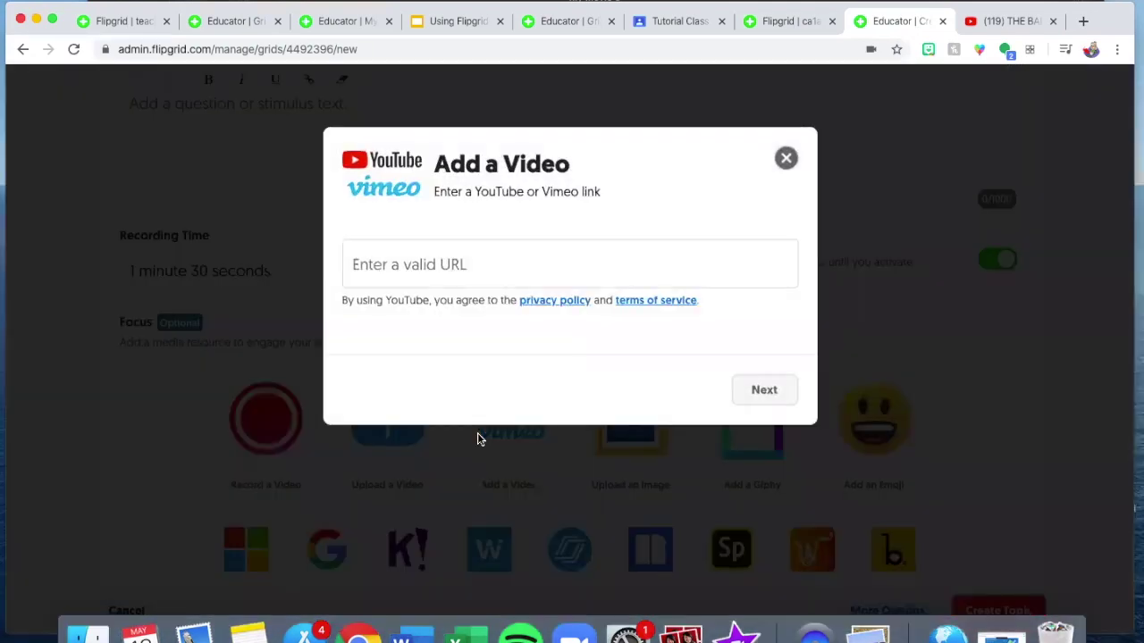
type("https://www.youtube.com/watch?v=EWjW2lTMMiA")
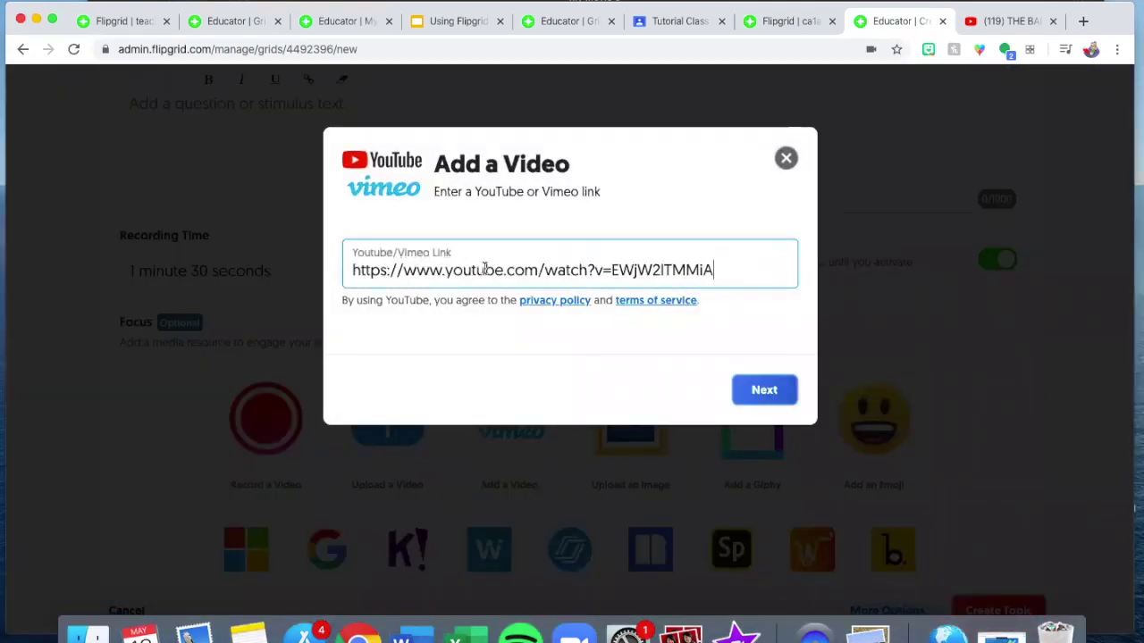
left_click(752, 391)
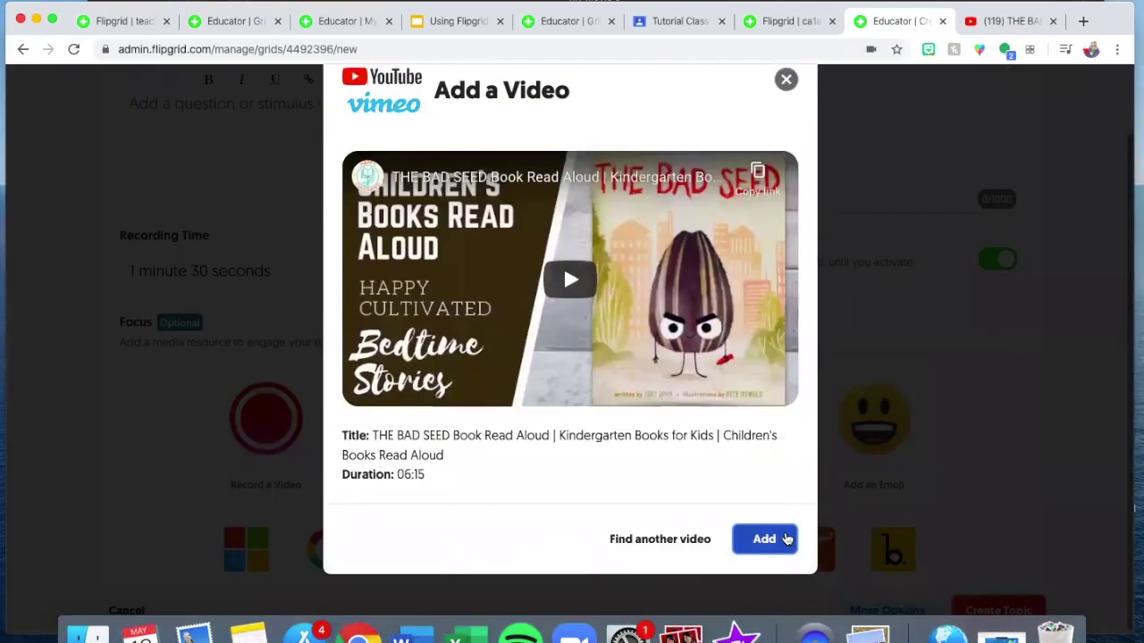
left_click(785, 538)
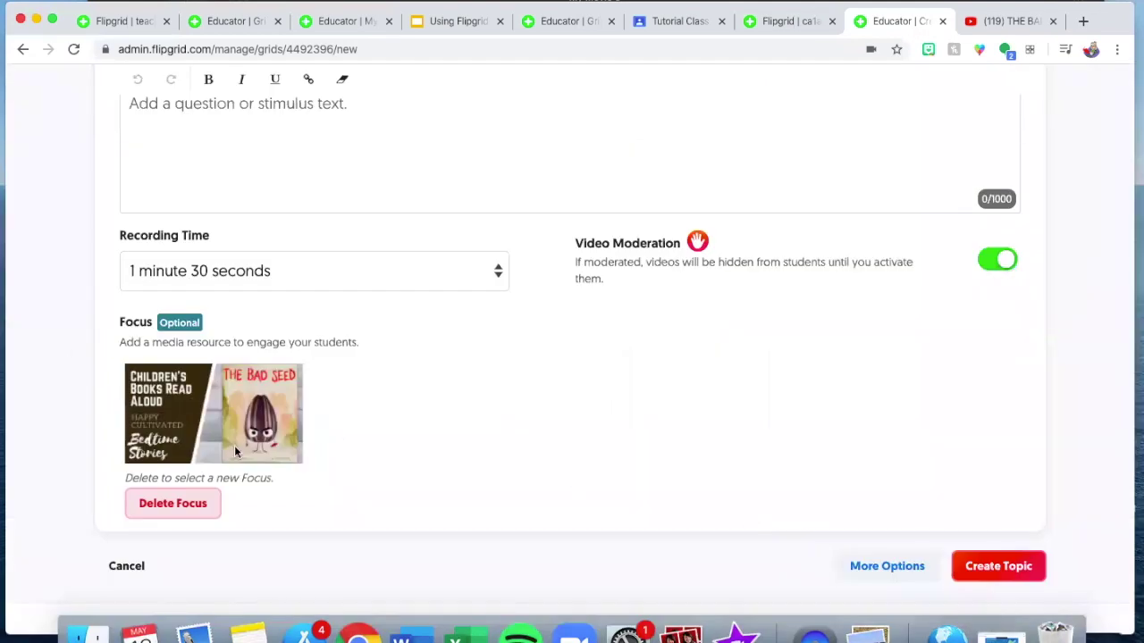
scroll(286, 417, "up", 3)
left_click(291, 350)
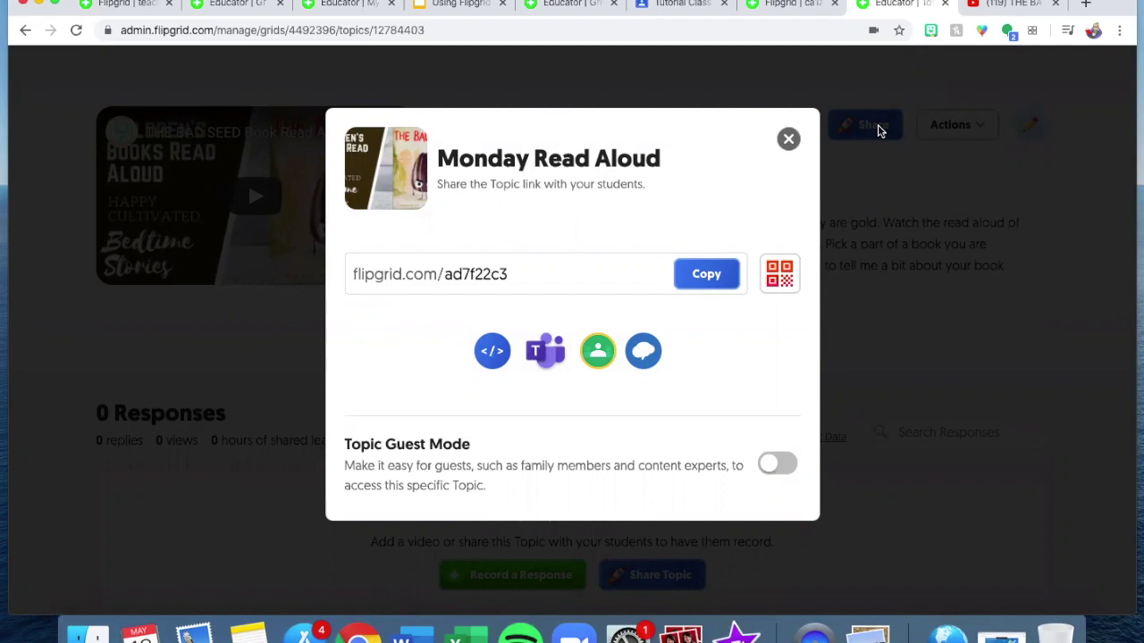
Copy the Monday Read Aloud share link and switch to the Tutorial Classroom tab.
left_click(718, 272)
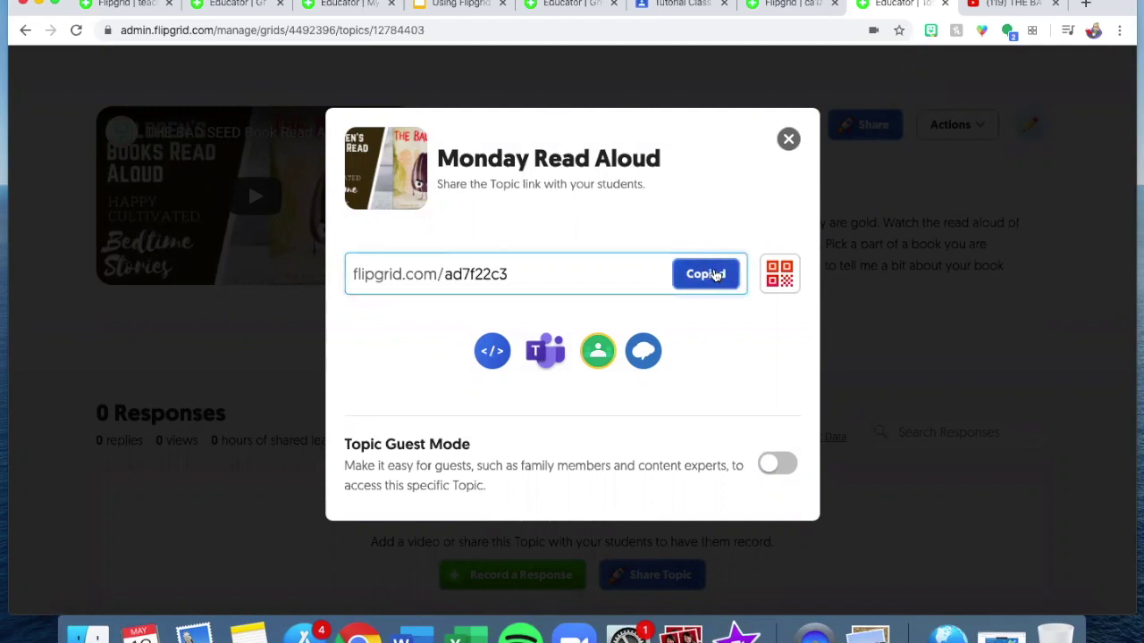
left_click(707, 9)
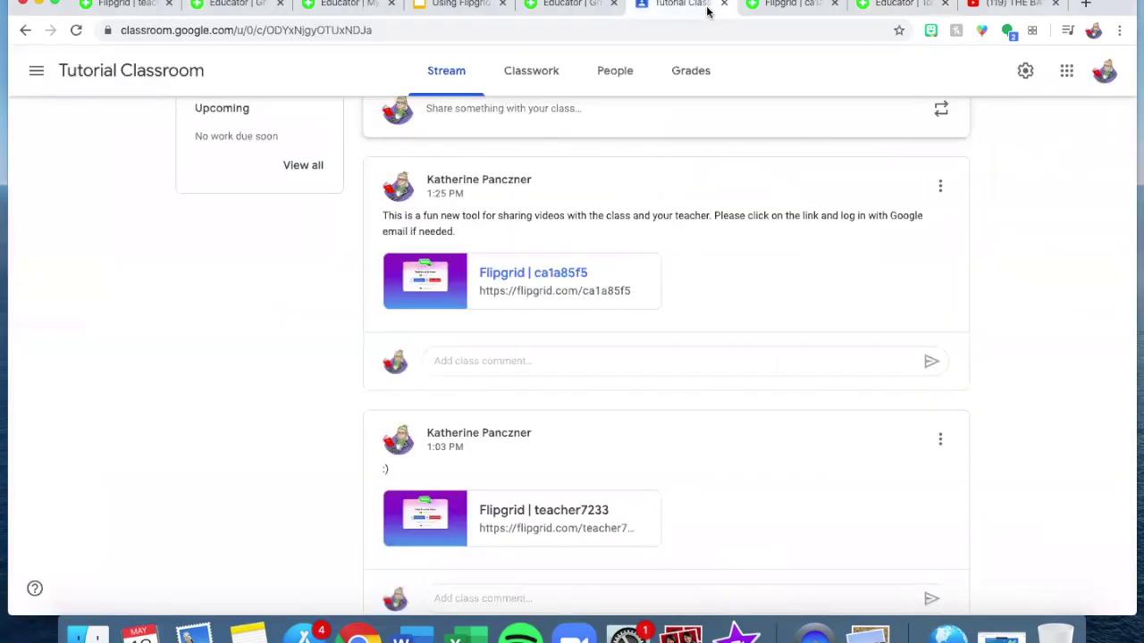
Attach the Monday Read Aloud Flipgrid link to a new Tutorial Classroom post.
scroll(626, 268, "up", 3)
left_click(612, 325)
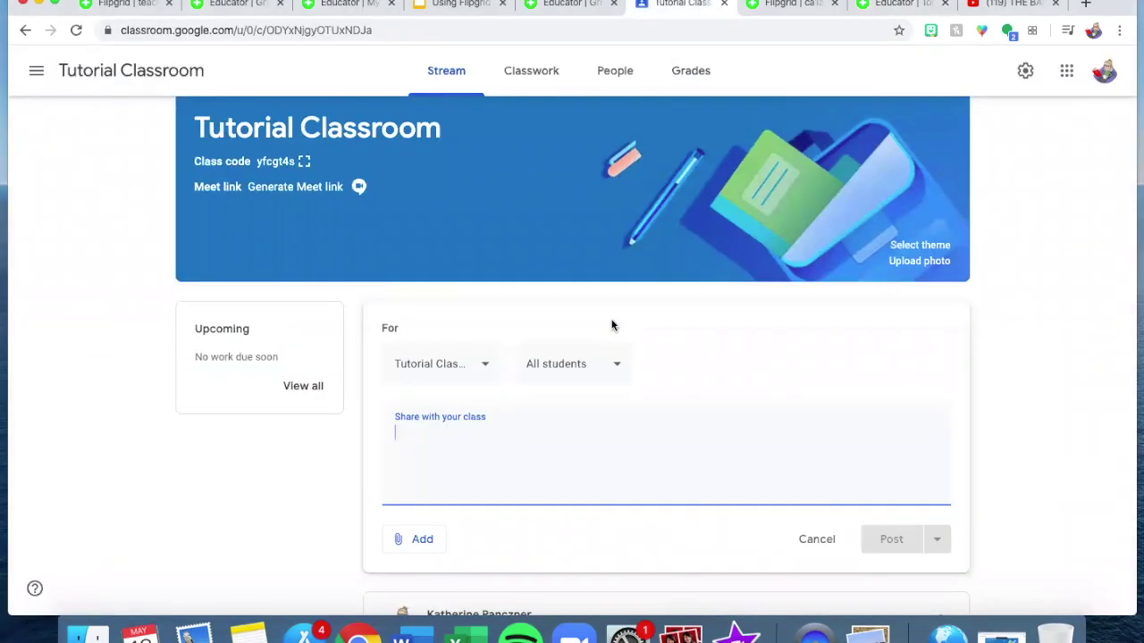
left_click(407, 551)
left_click(429, 531)
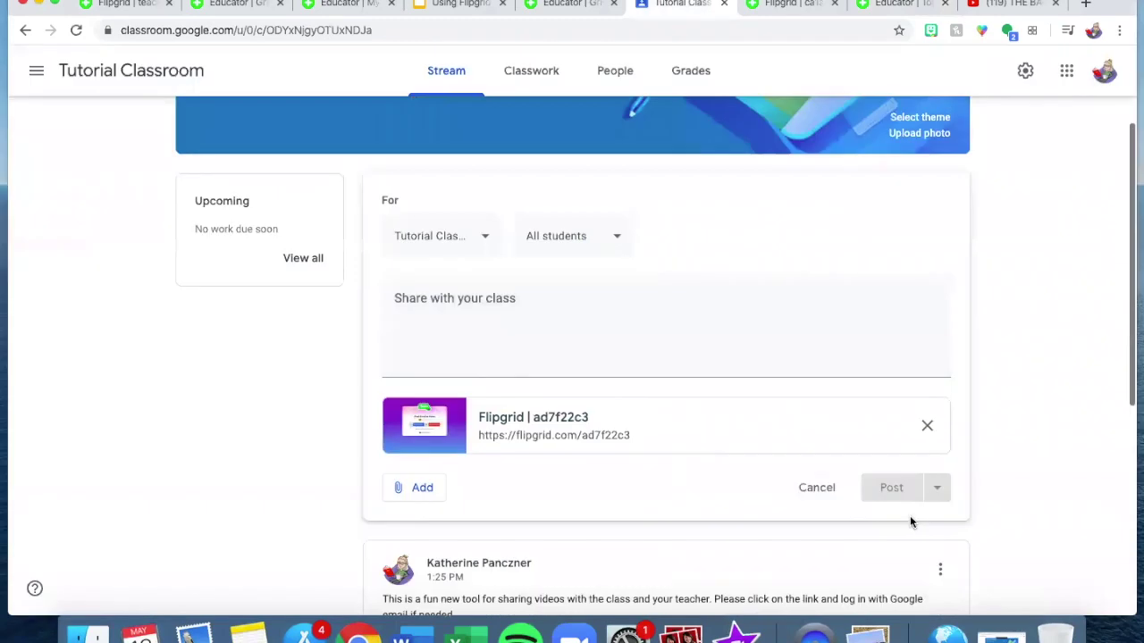
Back in Flipgrid, close the Monday Read Aloud topic's sharing options.
scroll(712, 468, "down", 3)
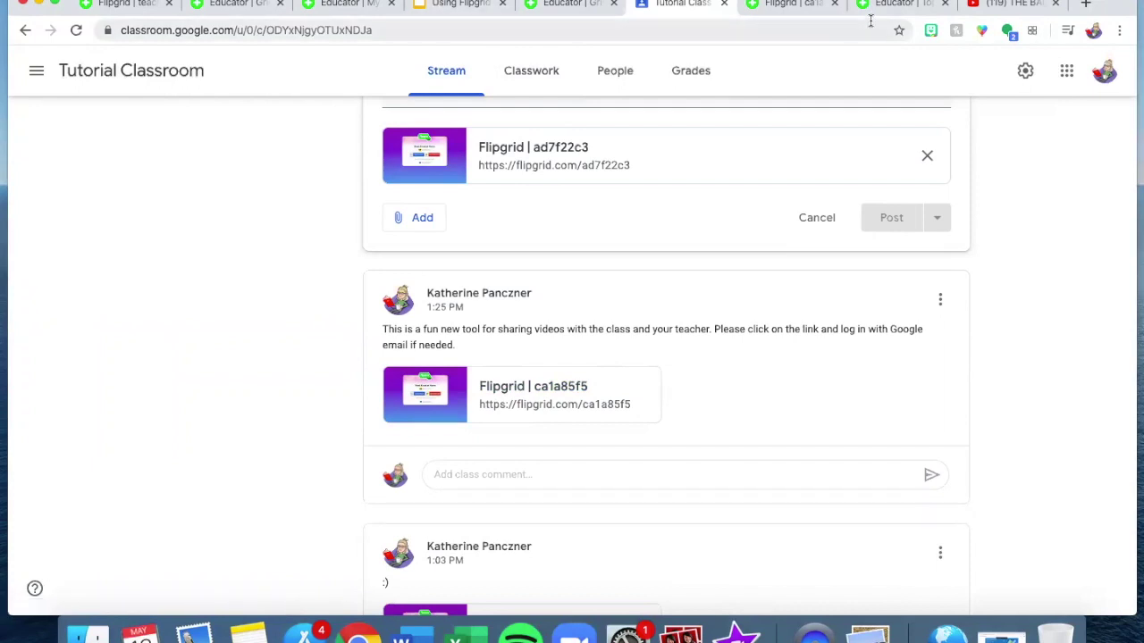
left_click(902, 4)
left_click(788, 139)
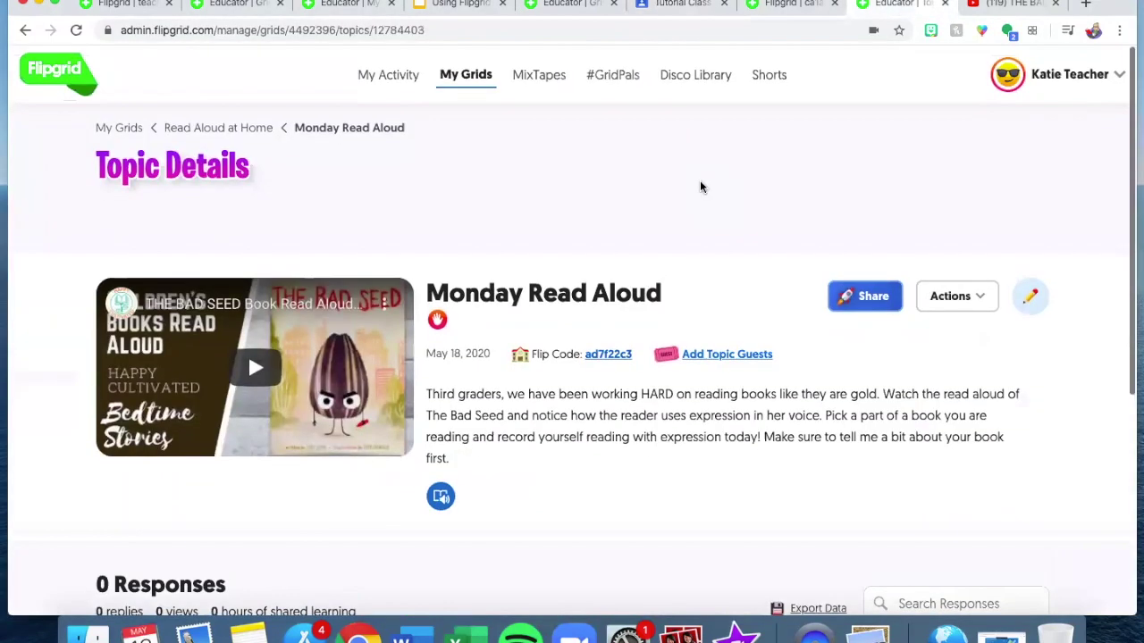
Go back up to the Read Aloud at Home grid and look over its topics.
left_click(244, 129)
scroll(759, 474, "down", 3)
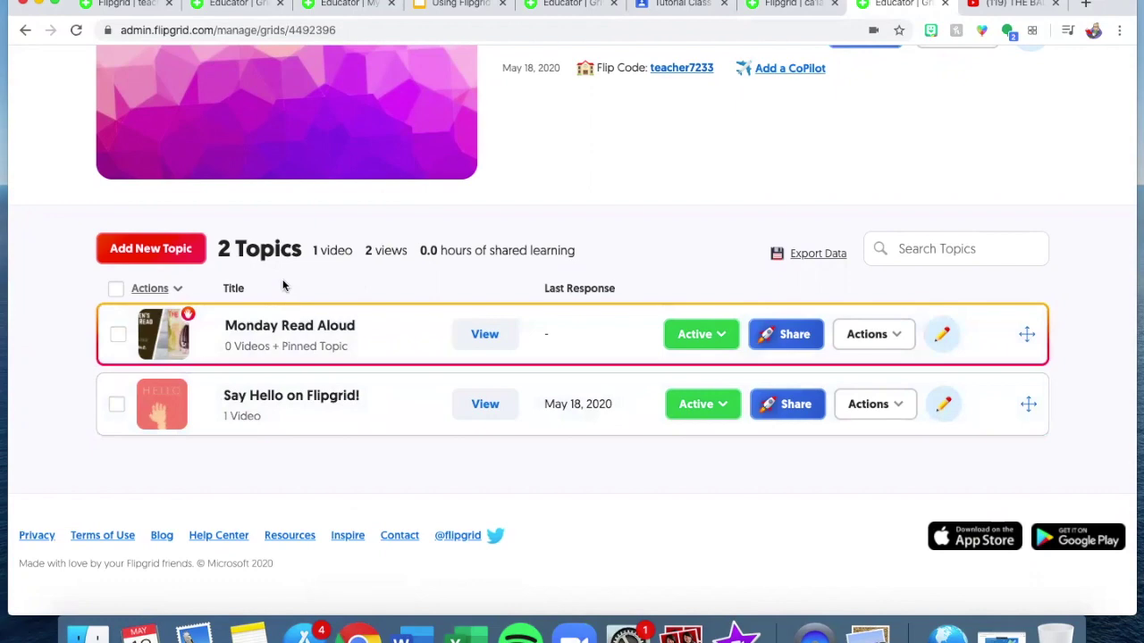
scroll(342, 287, "up", 3)
scroll(342, 287, "down", 2)
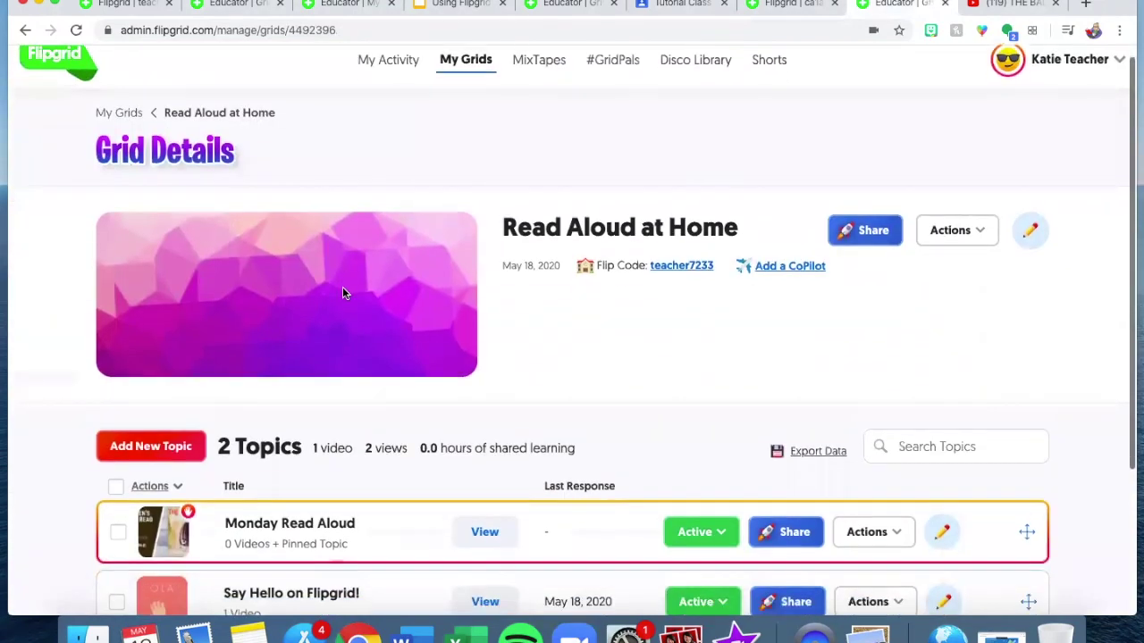
scroll(343, 287, "up", 2)
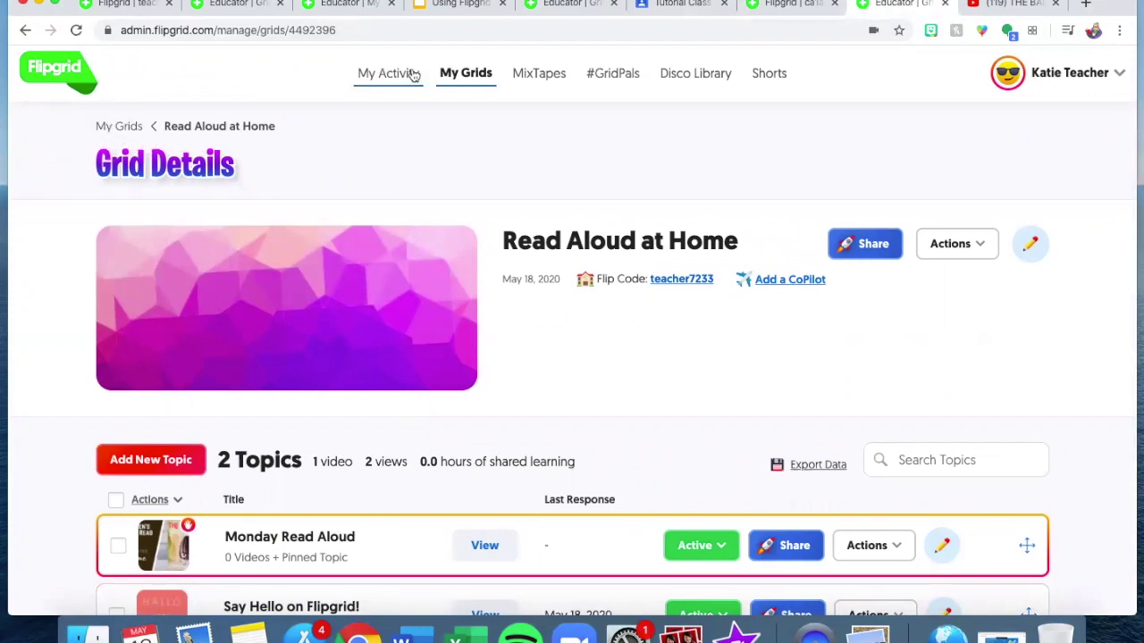
On the My Grids overview, start a new grid, then dismiss the form without creating one.
left_click(479, 75)
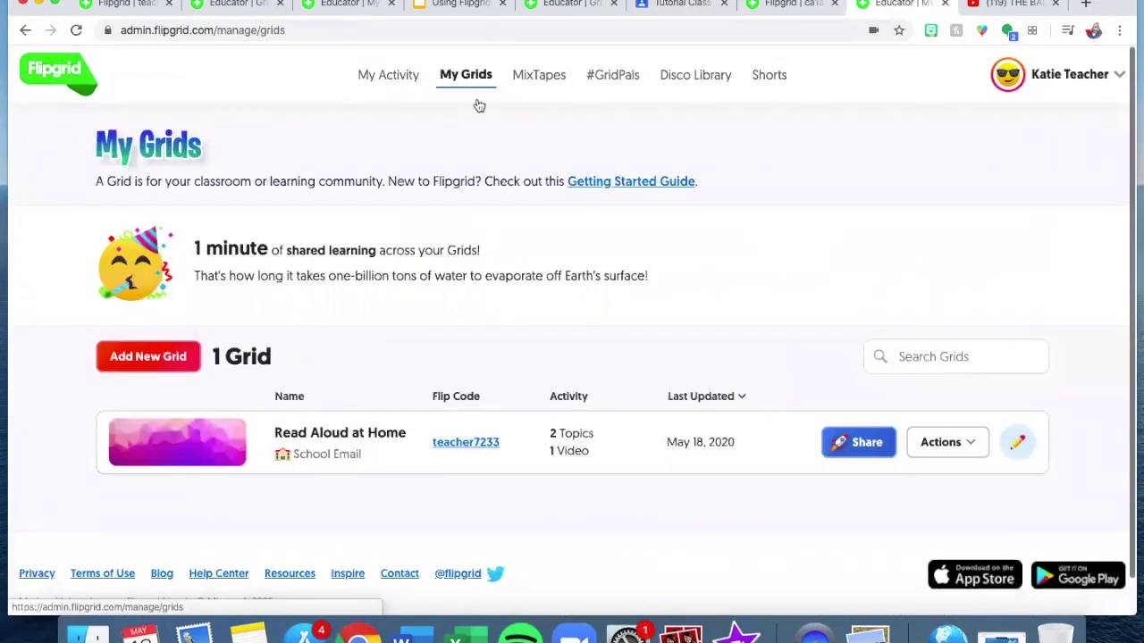
scroll(387, 369, "down", 1)
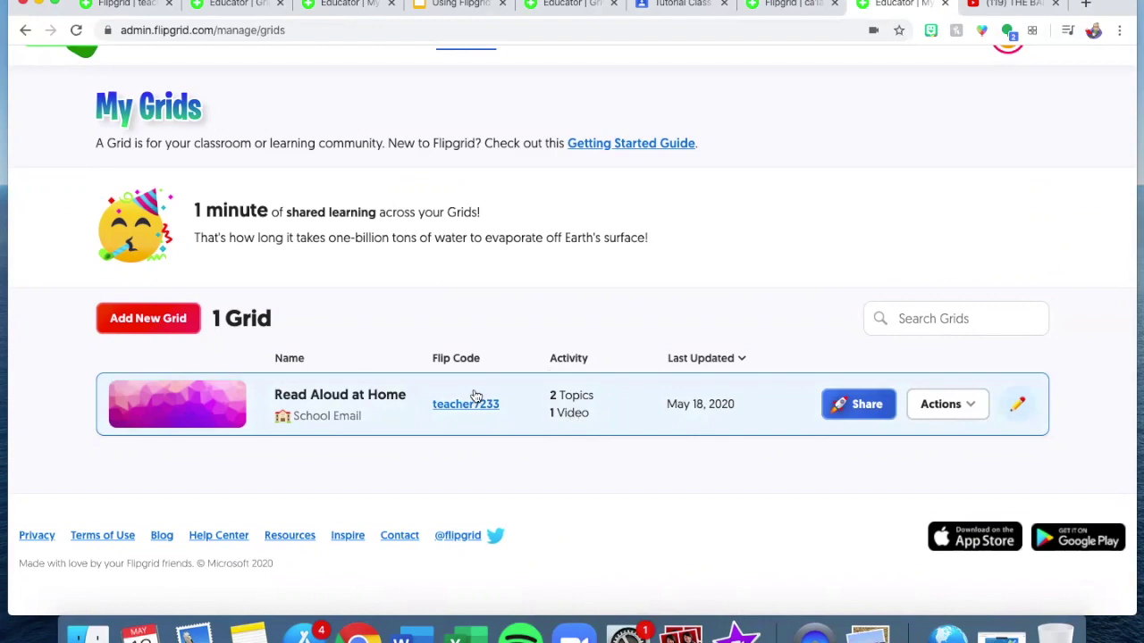
left_click(182, 330)
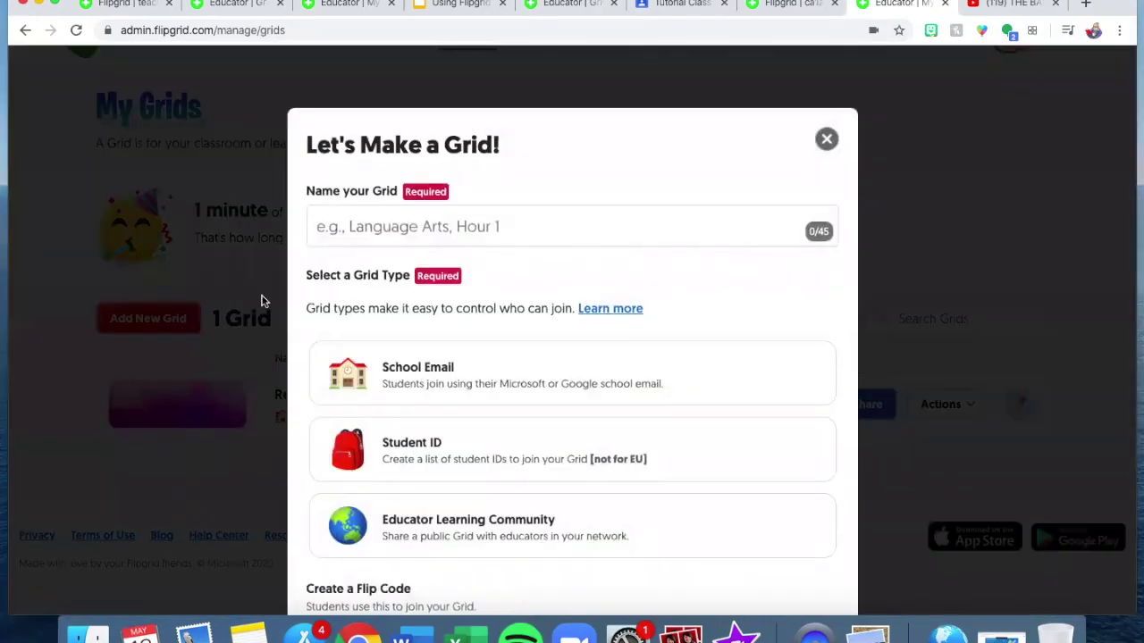
left_click(389, 219)
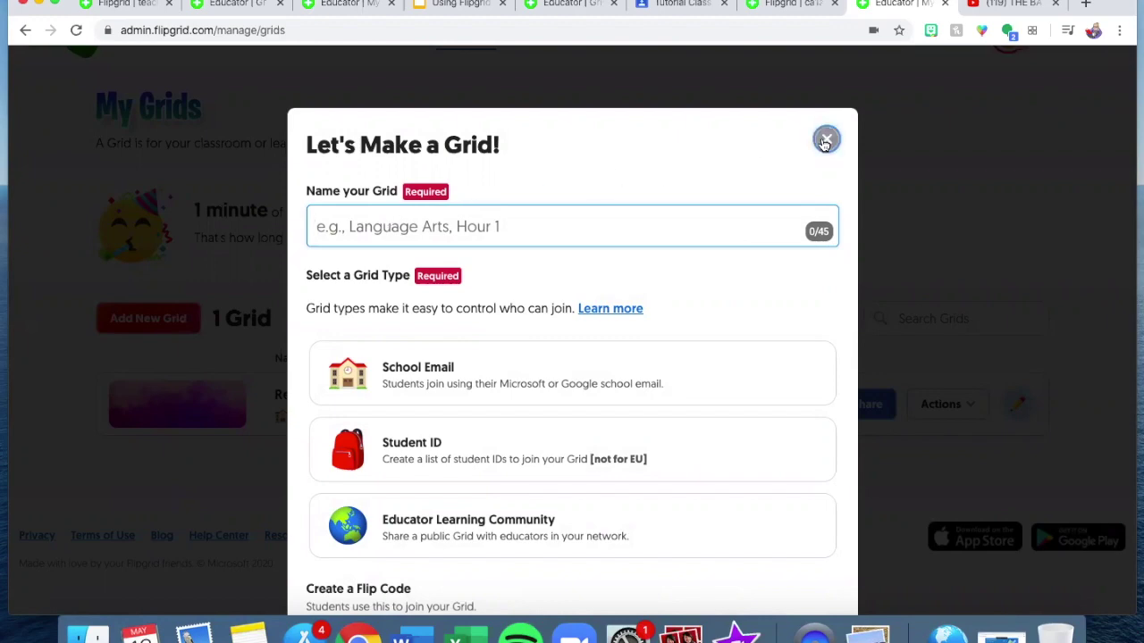
left_click(823, 139)
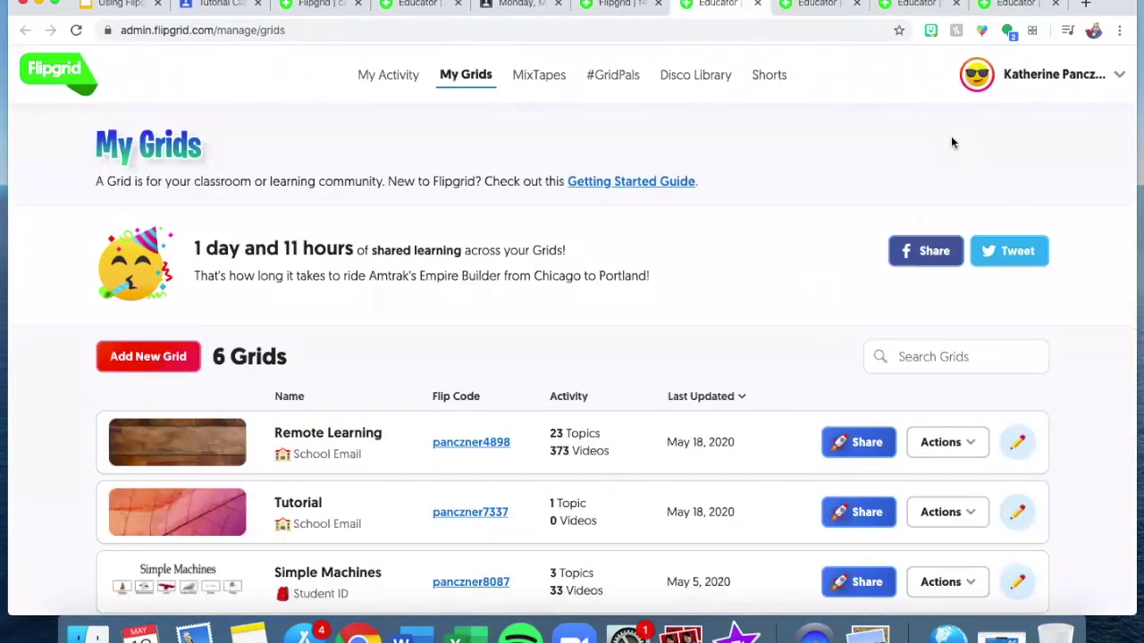
Open the Remote Learning grid from the My Grids list.
scroll(736, 245, "down", 5)
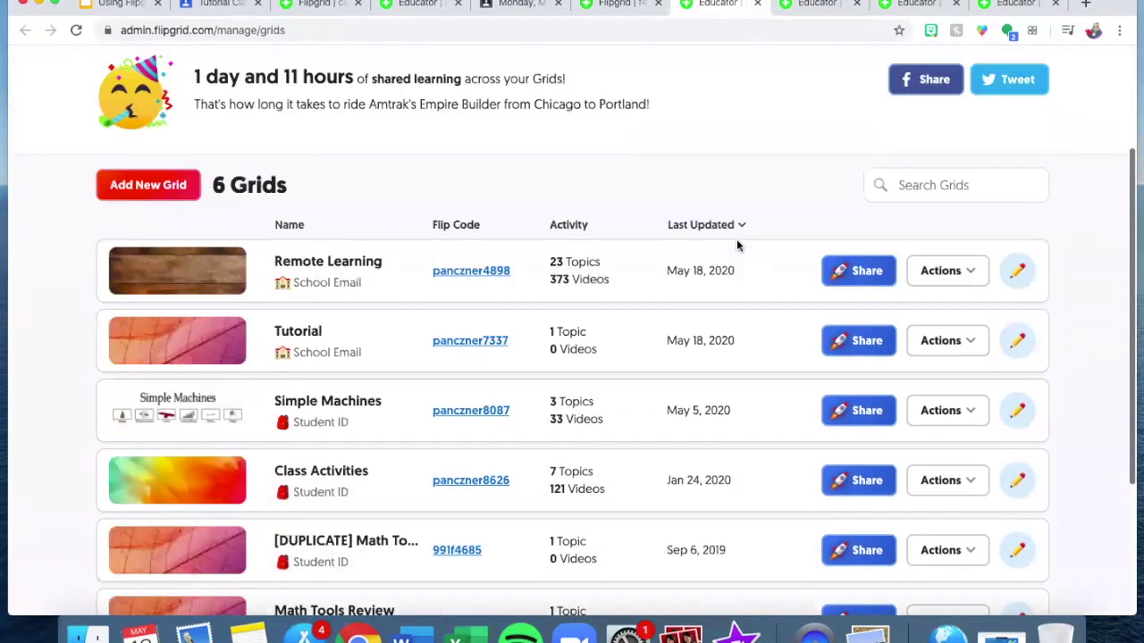
scroll(736, 238, "up", 2)
scroll(737, 238, "down", 2)
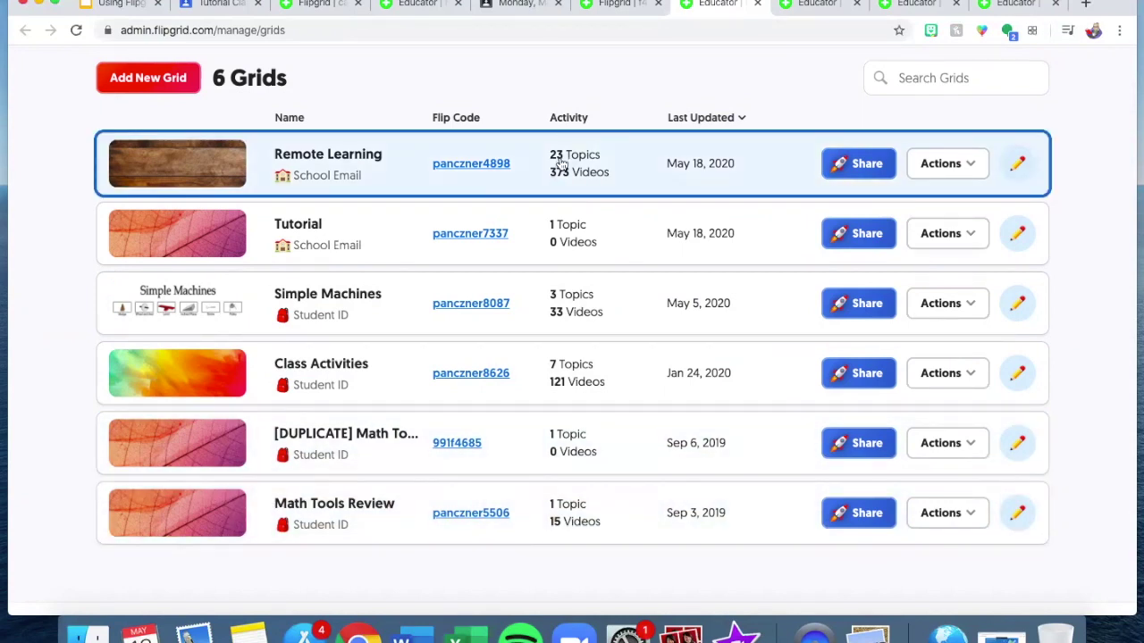
left_click(404, 174)
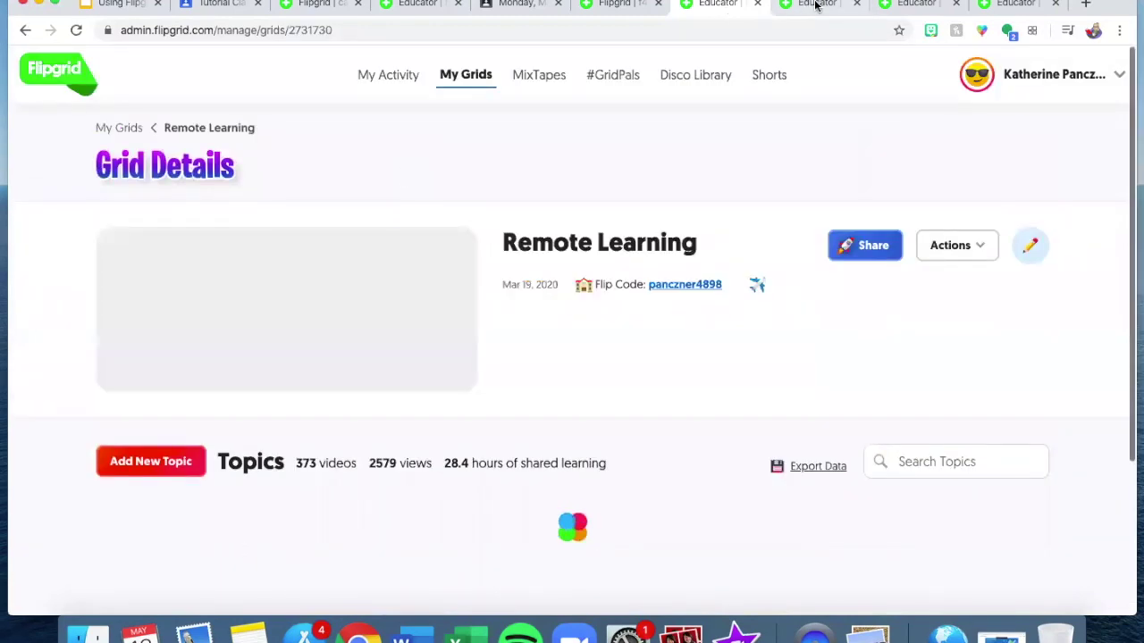
View the You are Kid President, Thursday- Hope and Allow me to introduce topics, then return to Remote Learning details.
left_click(815, 4)
left_click(997, 9)
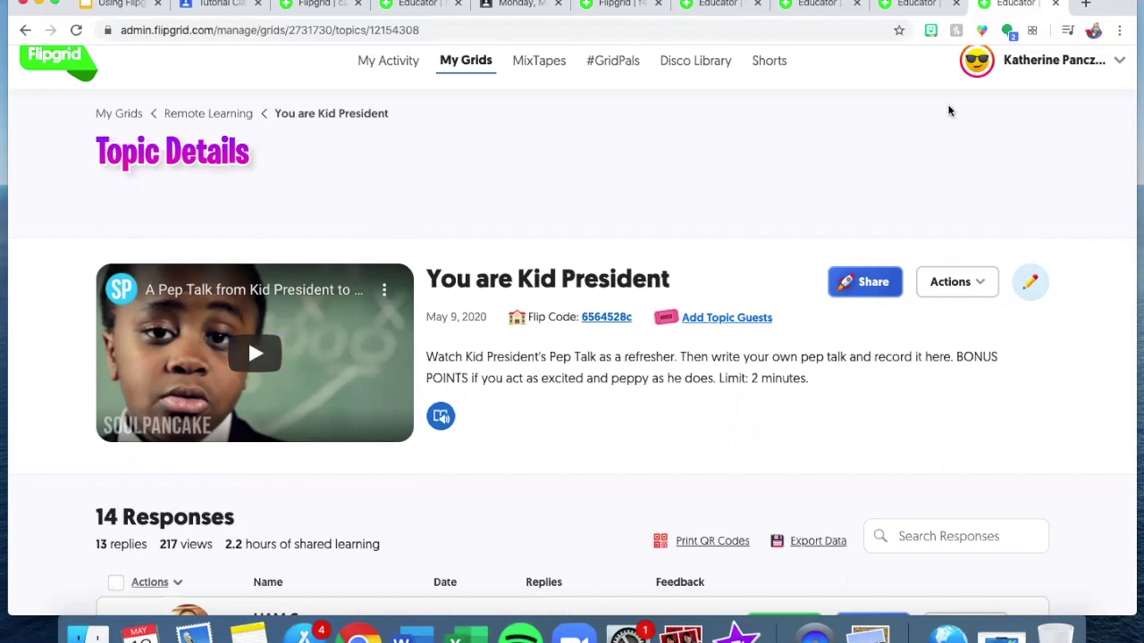
left_click(915, 4)
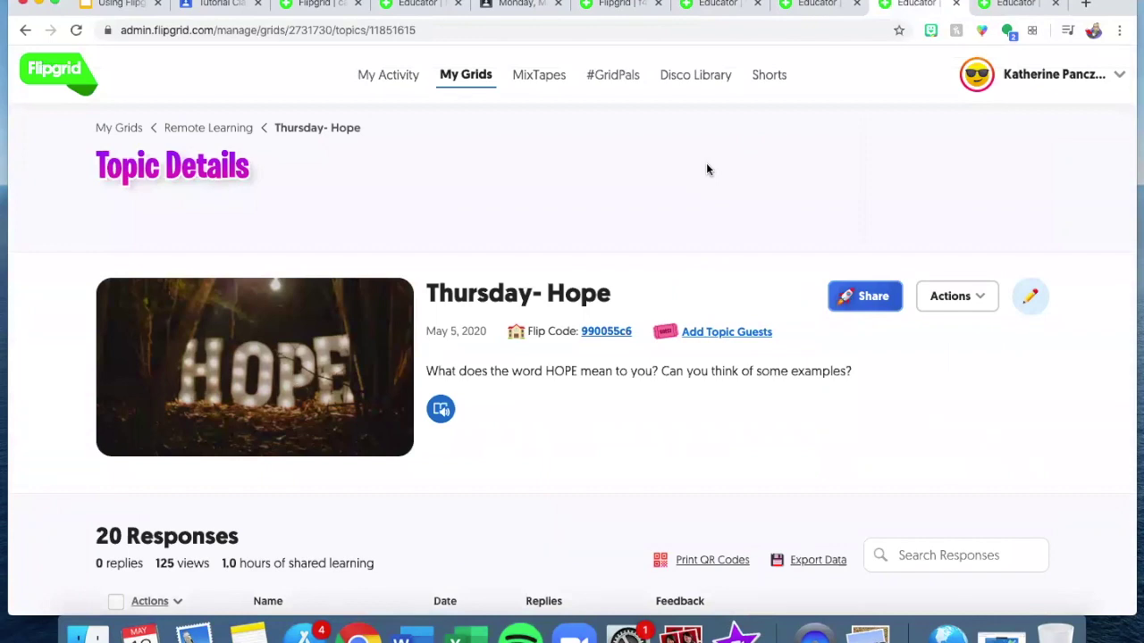
left_click(816, 6)
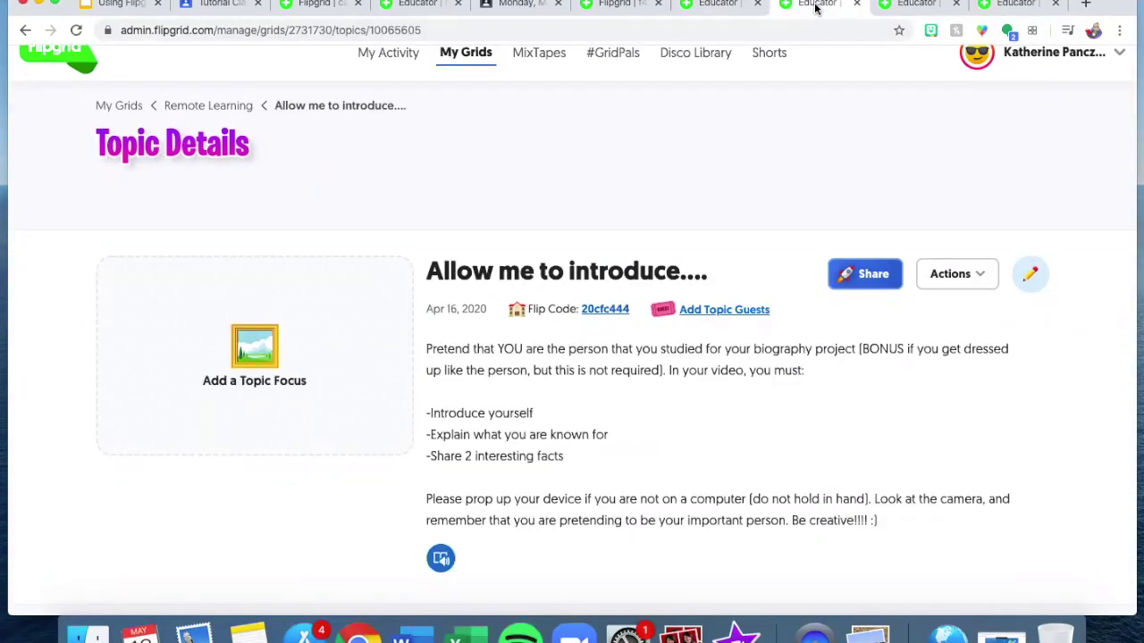
left_click(719, 5)
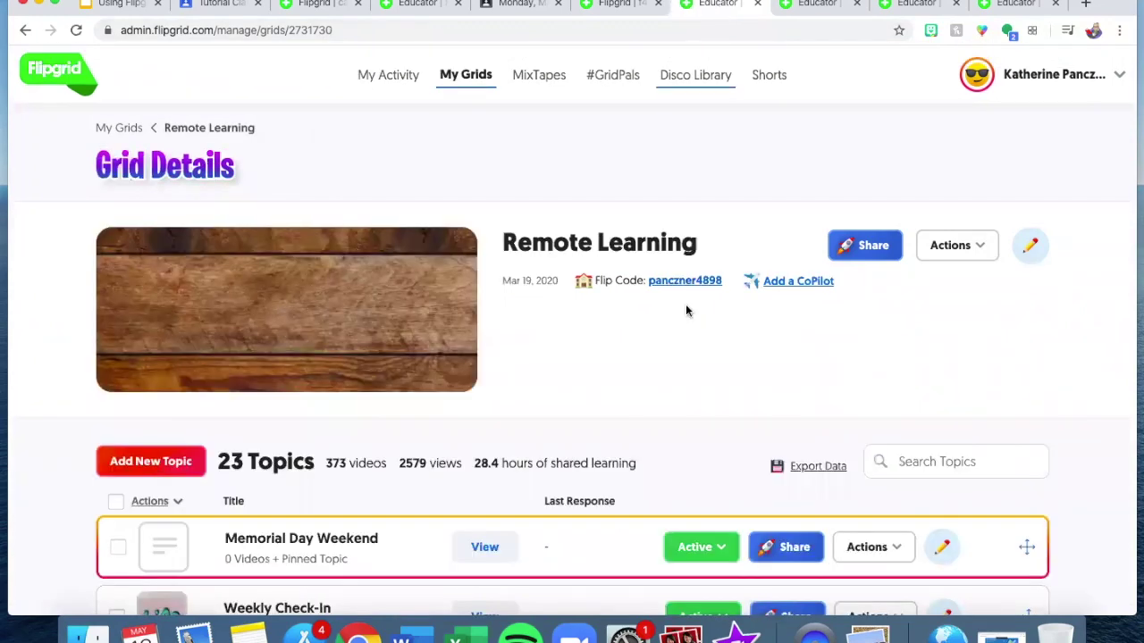
scroll(685, 304, "down", 15)
scroll(686, 305, "up", 15)
Browse the Disco Library and open the What's in your bag? topic.
left_click(673, 76)
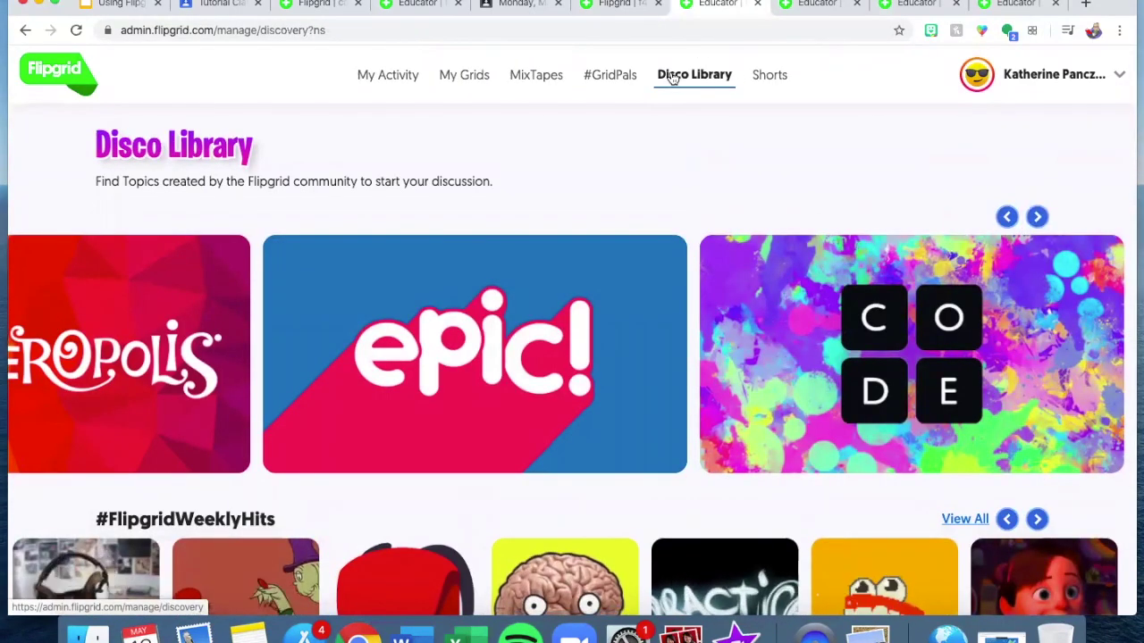
scroll(575, 282, "down", 1)
scroll(574, 282, "down", 5)
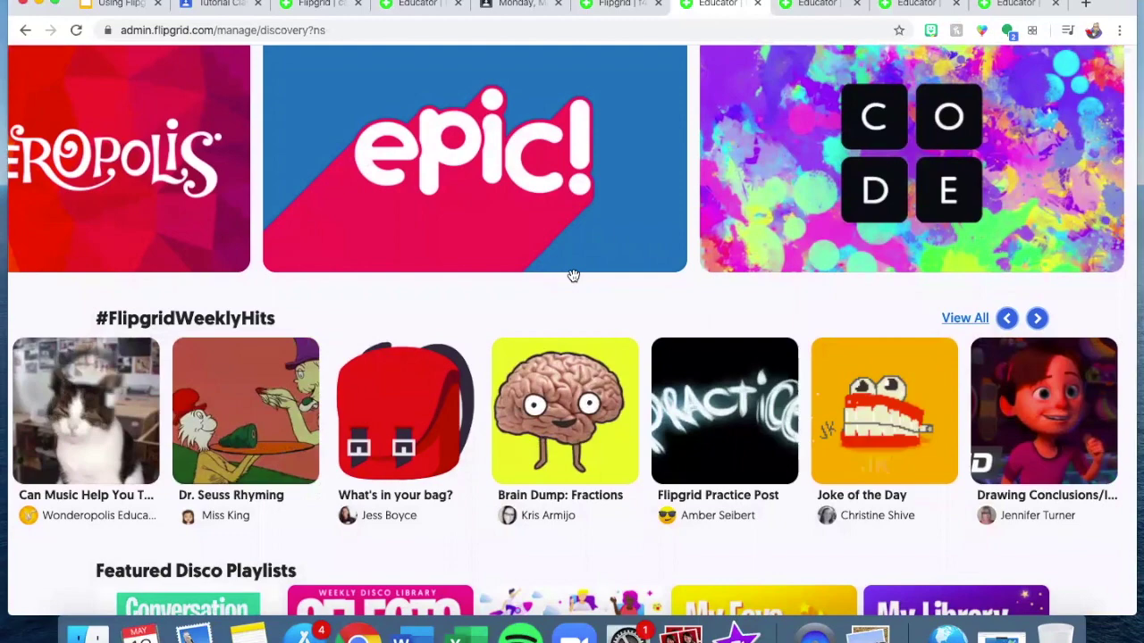
scroll(574, 276, "down", 1)
scroll(574, 276, "down", 4)
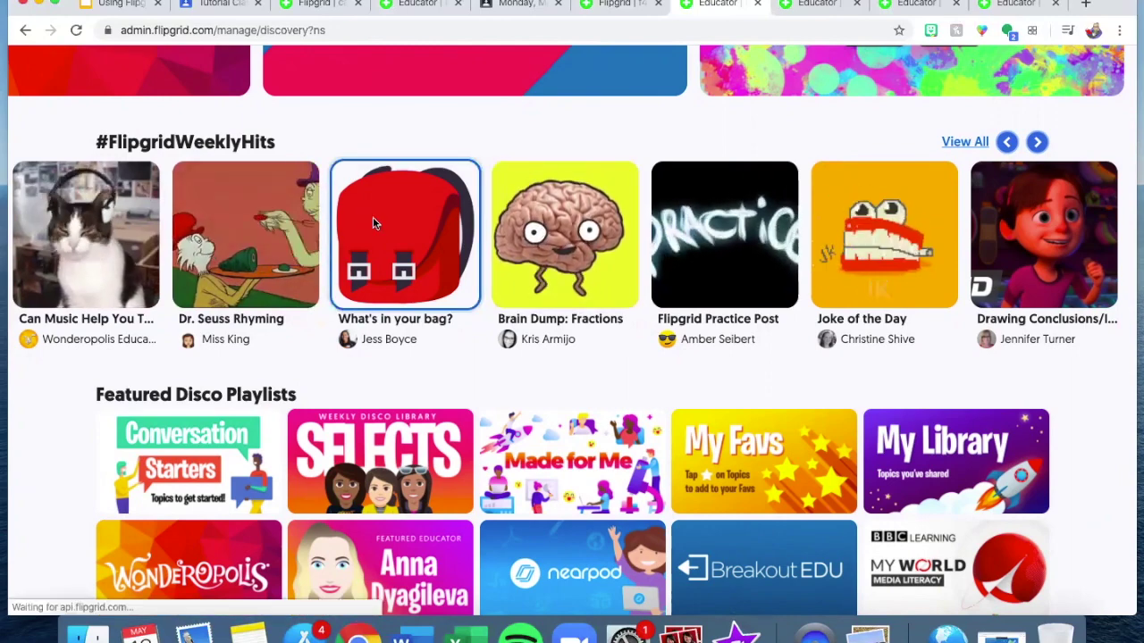
left_click(374, 225)
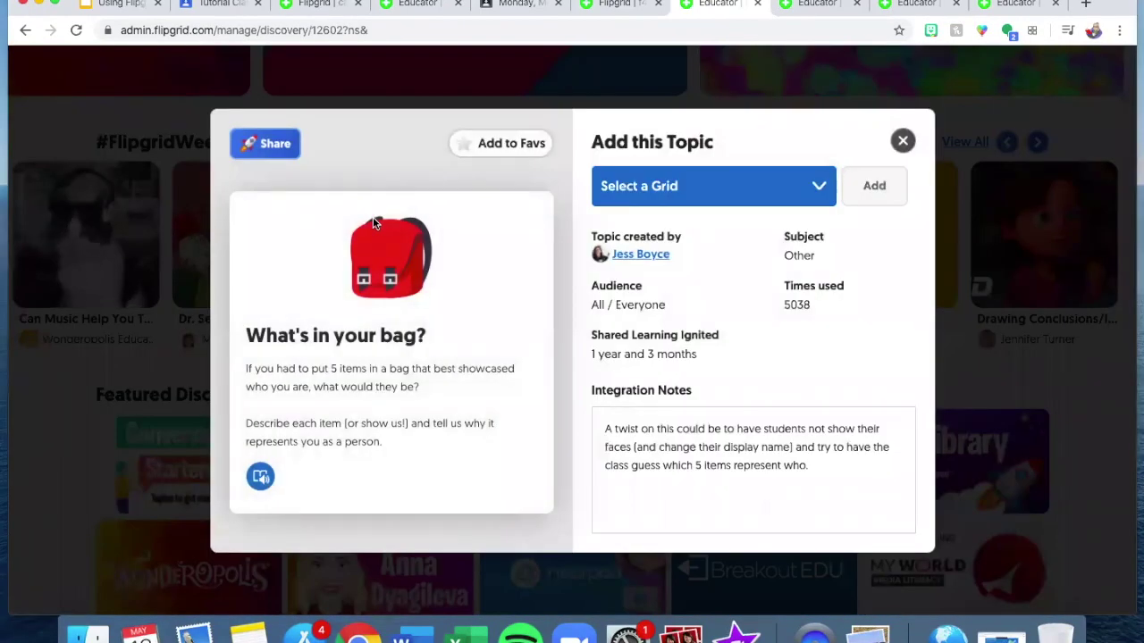
Add What's in your bag? to the Tutorial grid and save it with Update Topic.
left_click(684, 193)
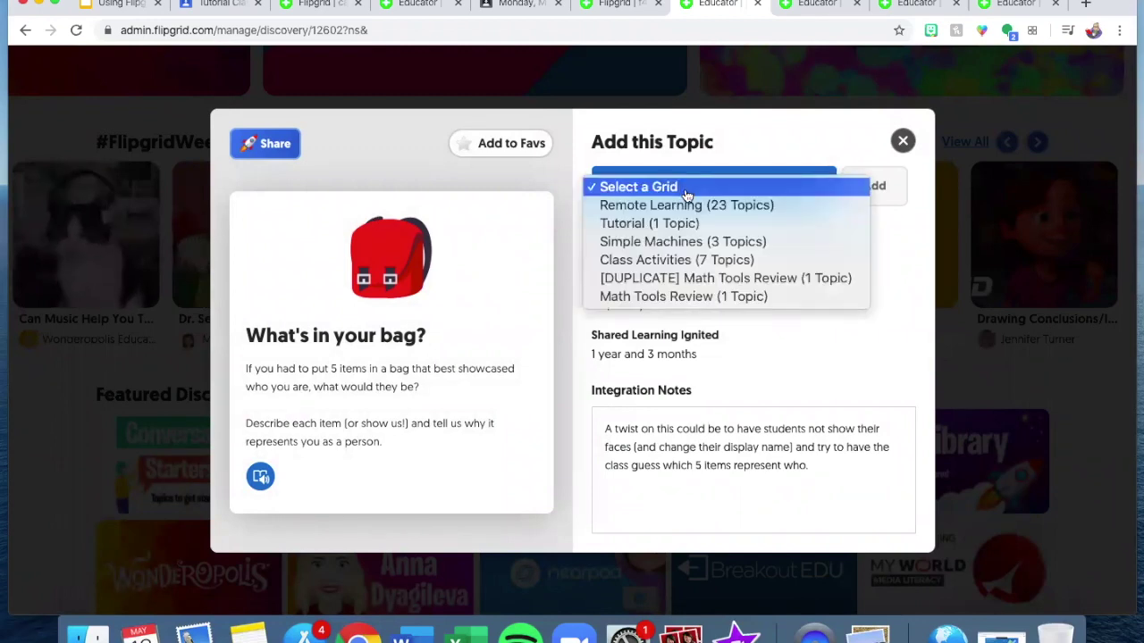
left_click(686, 225)
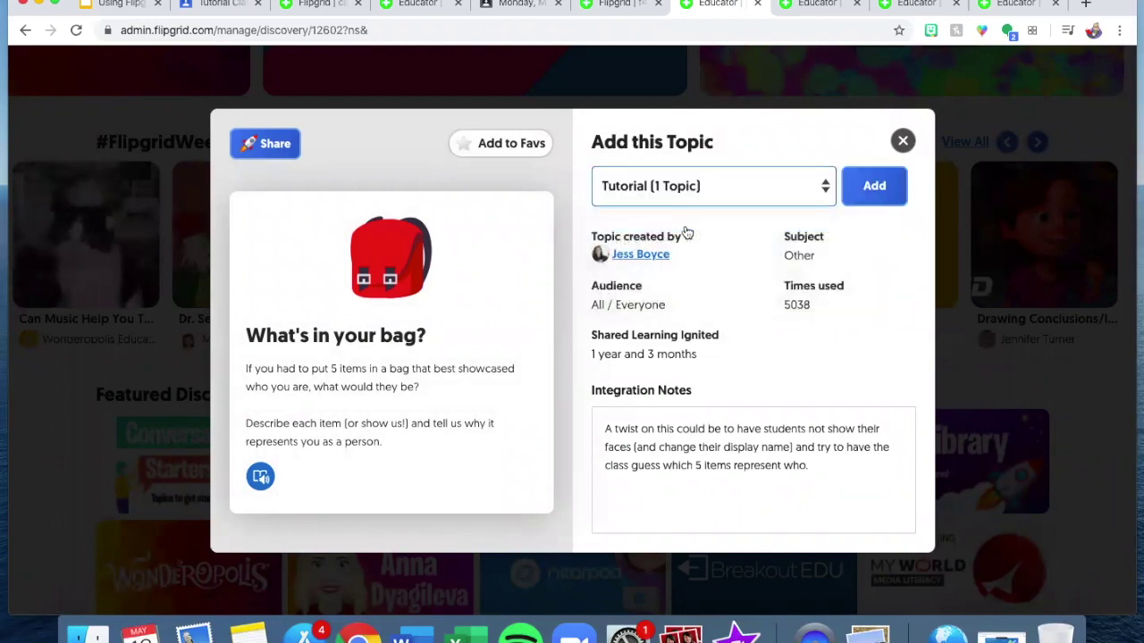
left_click(874, 189)
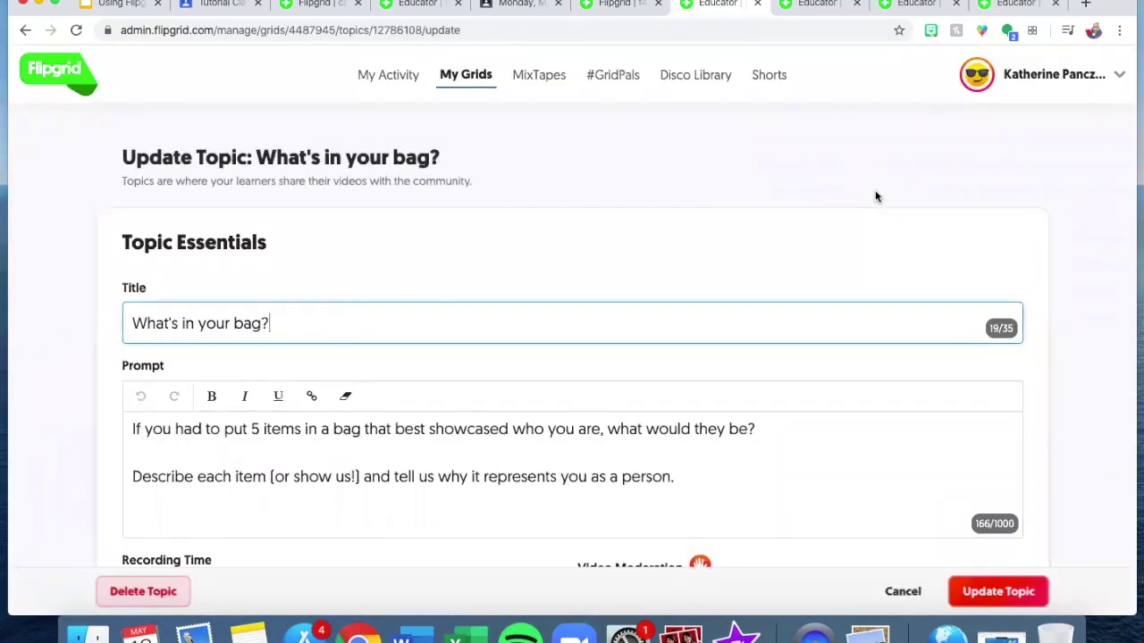
scroll(876, 195, "down", 3)
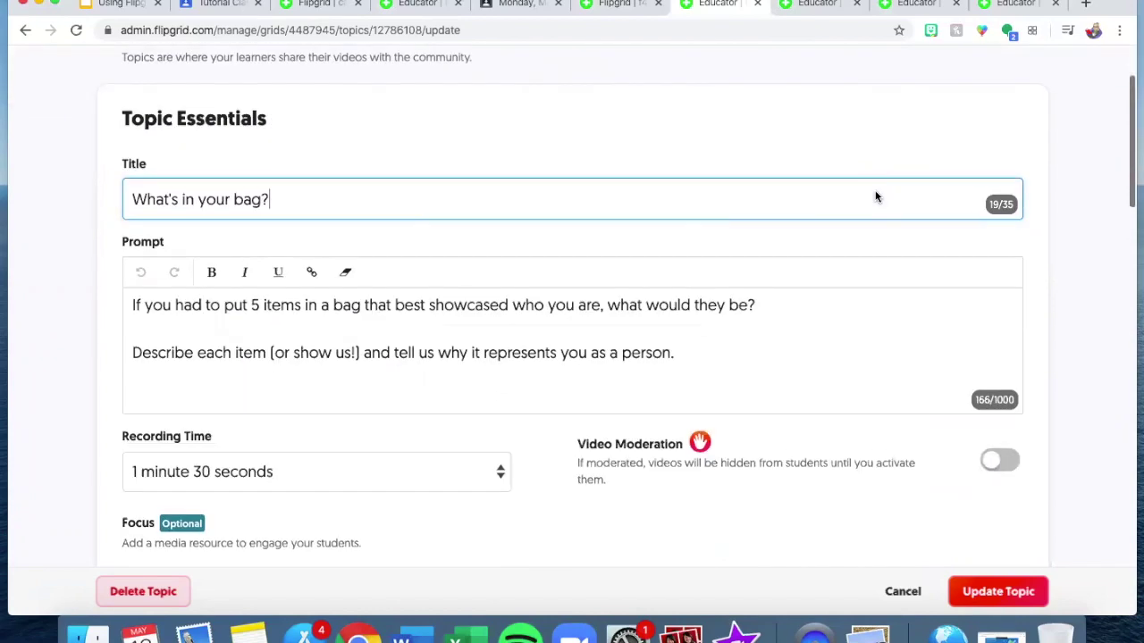
scroll(381, 348, "down", 3)
scroll(381, 347, "down", 3)
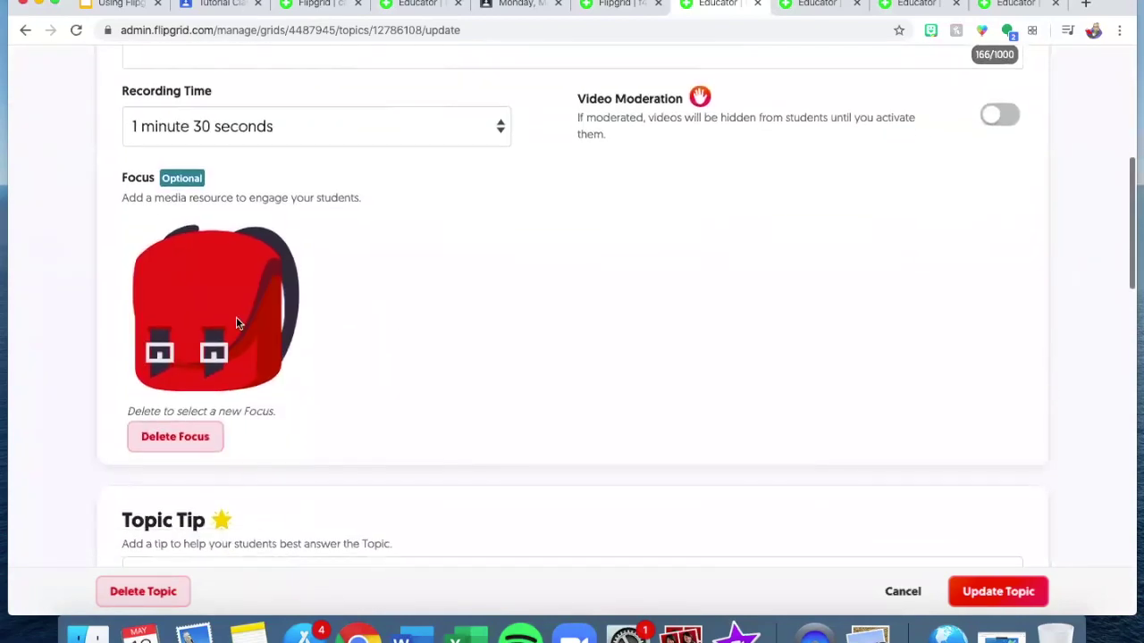
scroll(367, 347, "down", 3)
scroll(366, 346, "down", 2)
scroll(366, 347, "up", 15)
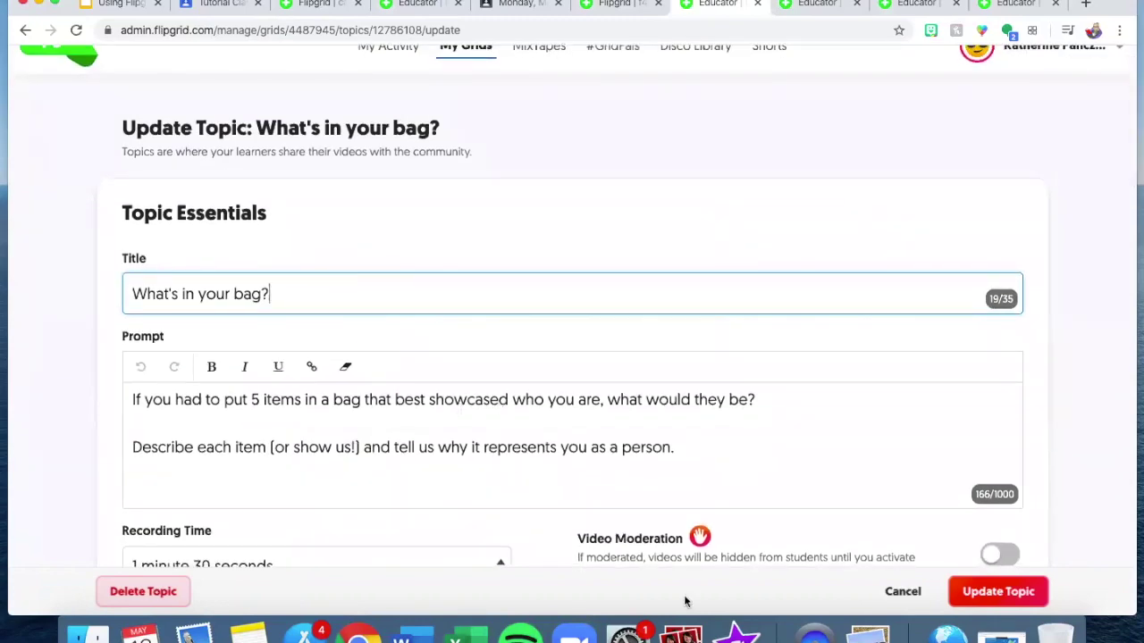
scroll(647, 447, "down", 4)
scroll(650, 437, "down", 4)
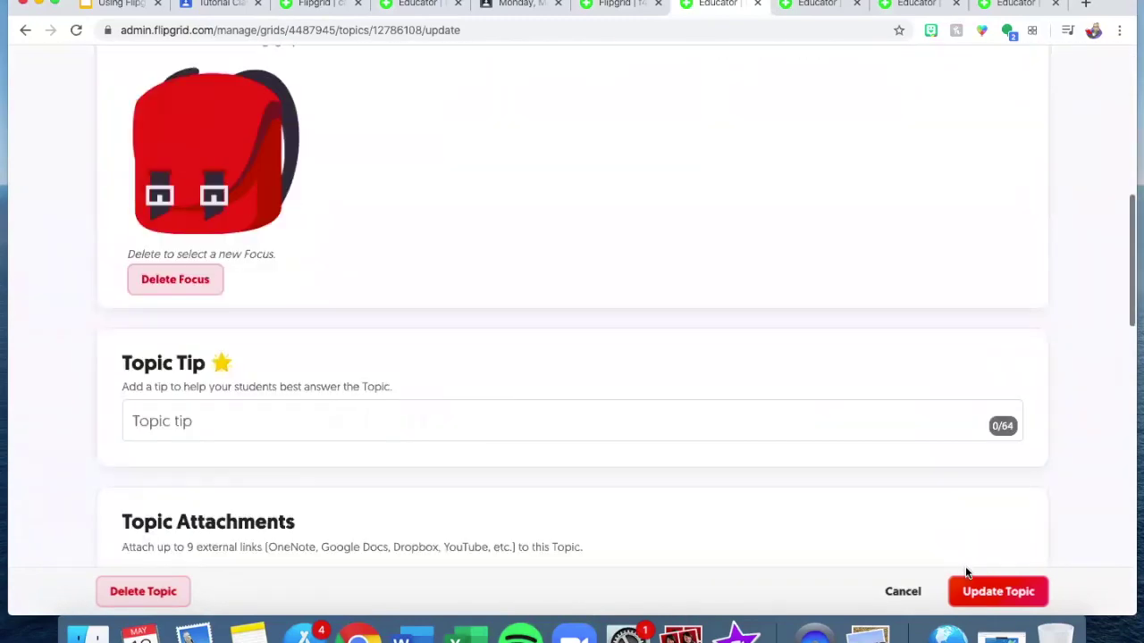
left_click(970, 592)
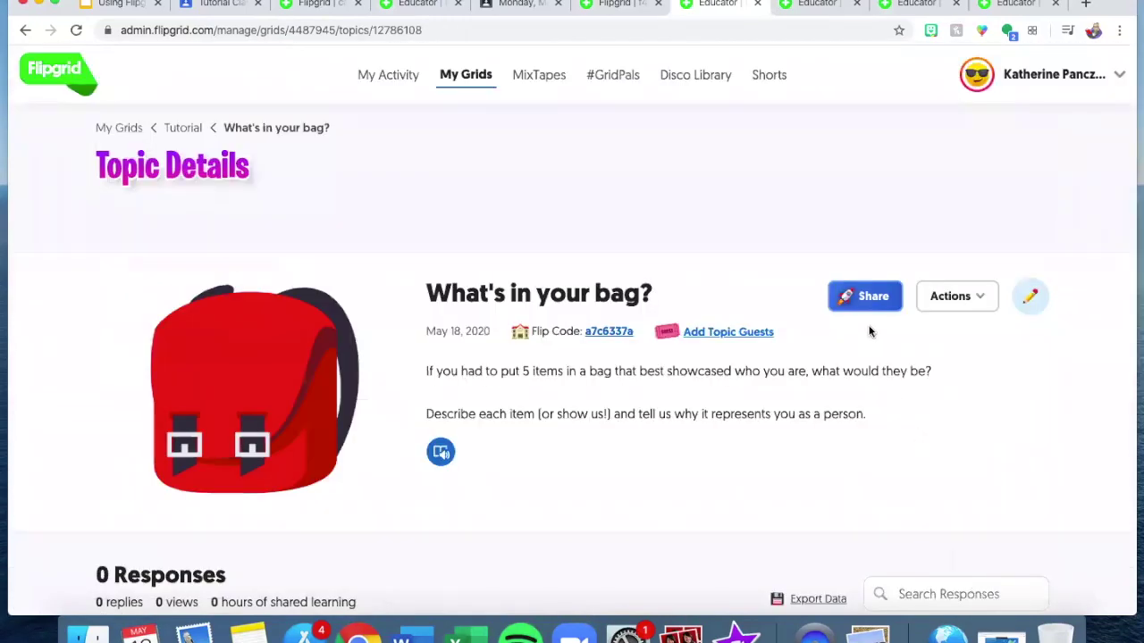